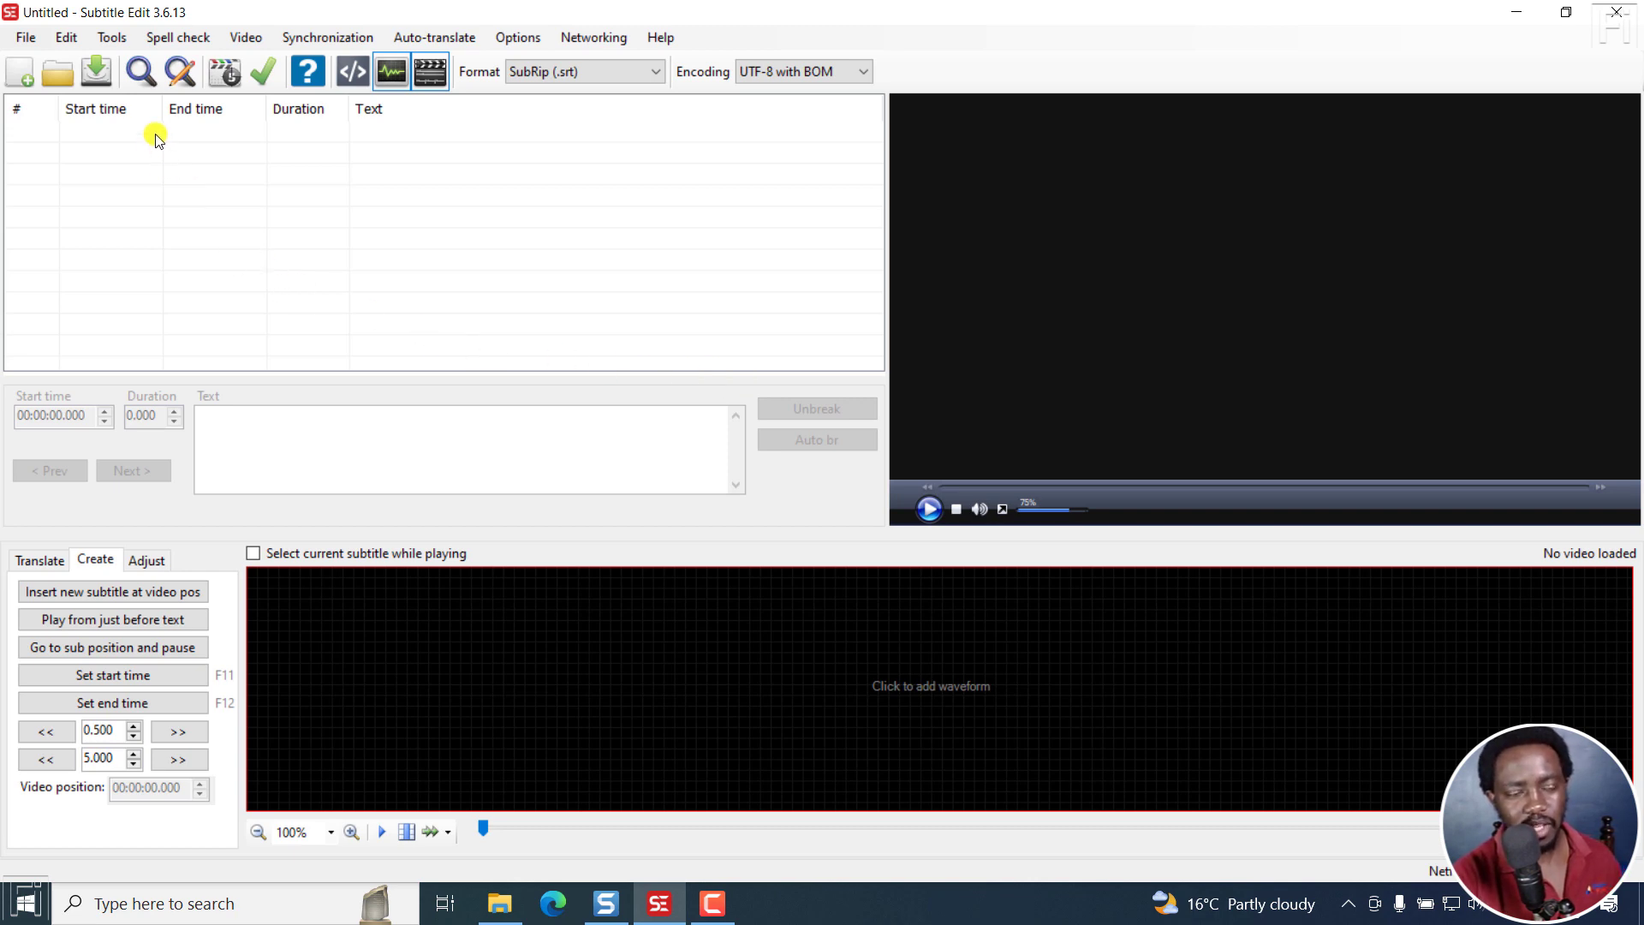
Open the Join subtitles dialog and place the Merged Subs folder window so both are visible together
{"action": "left_click", "coordinate": [112, 37]}
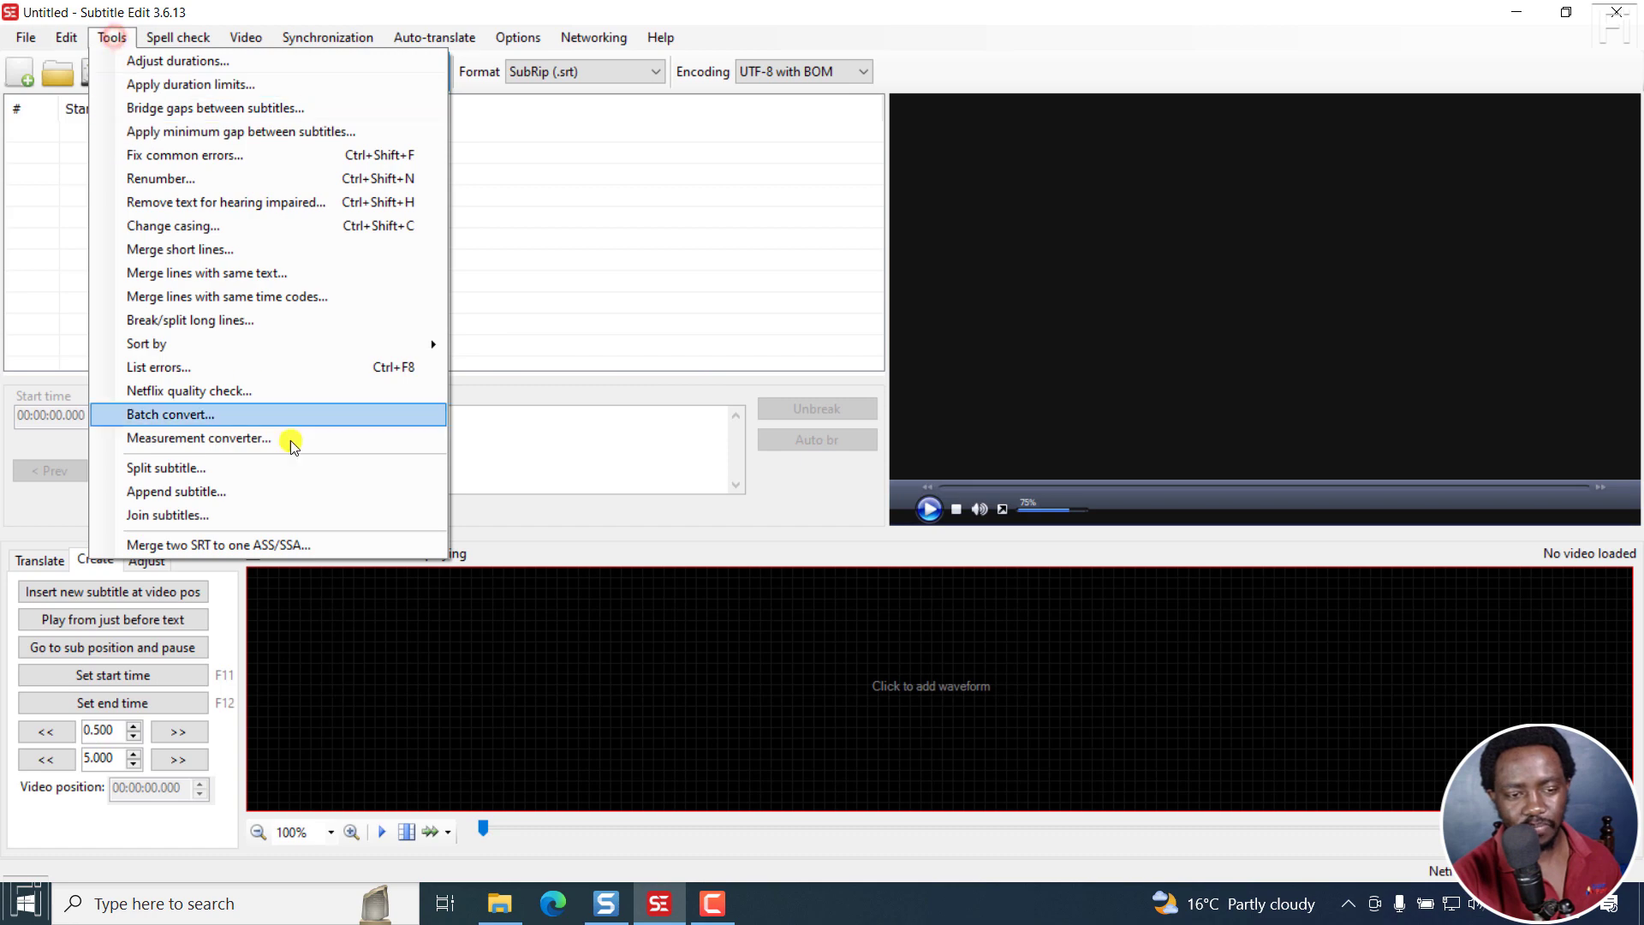
{"action": "left_click", "coordinate": [214, 515]}
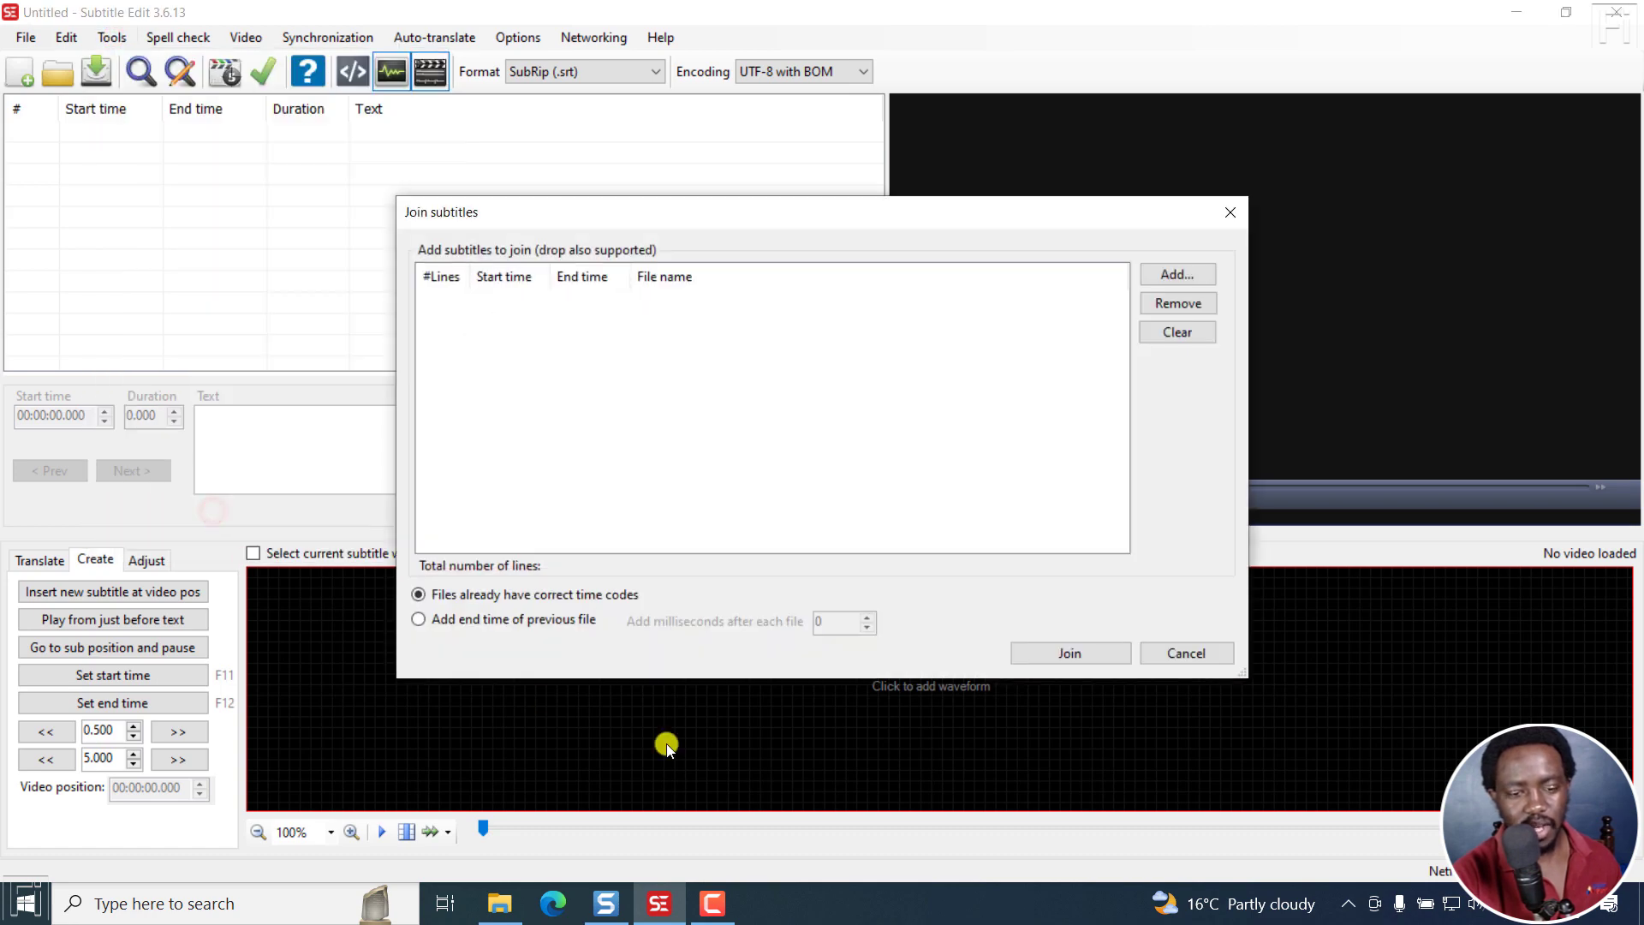
{"action": "left_click", "coordinate": [501, 902]}
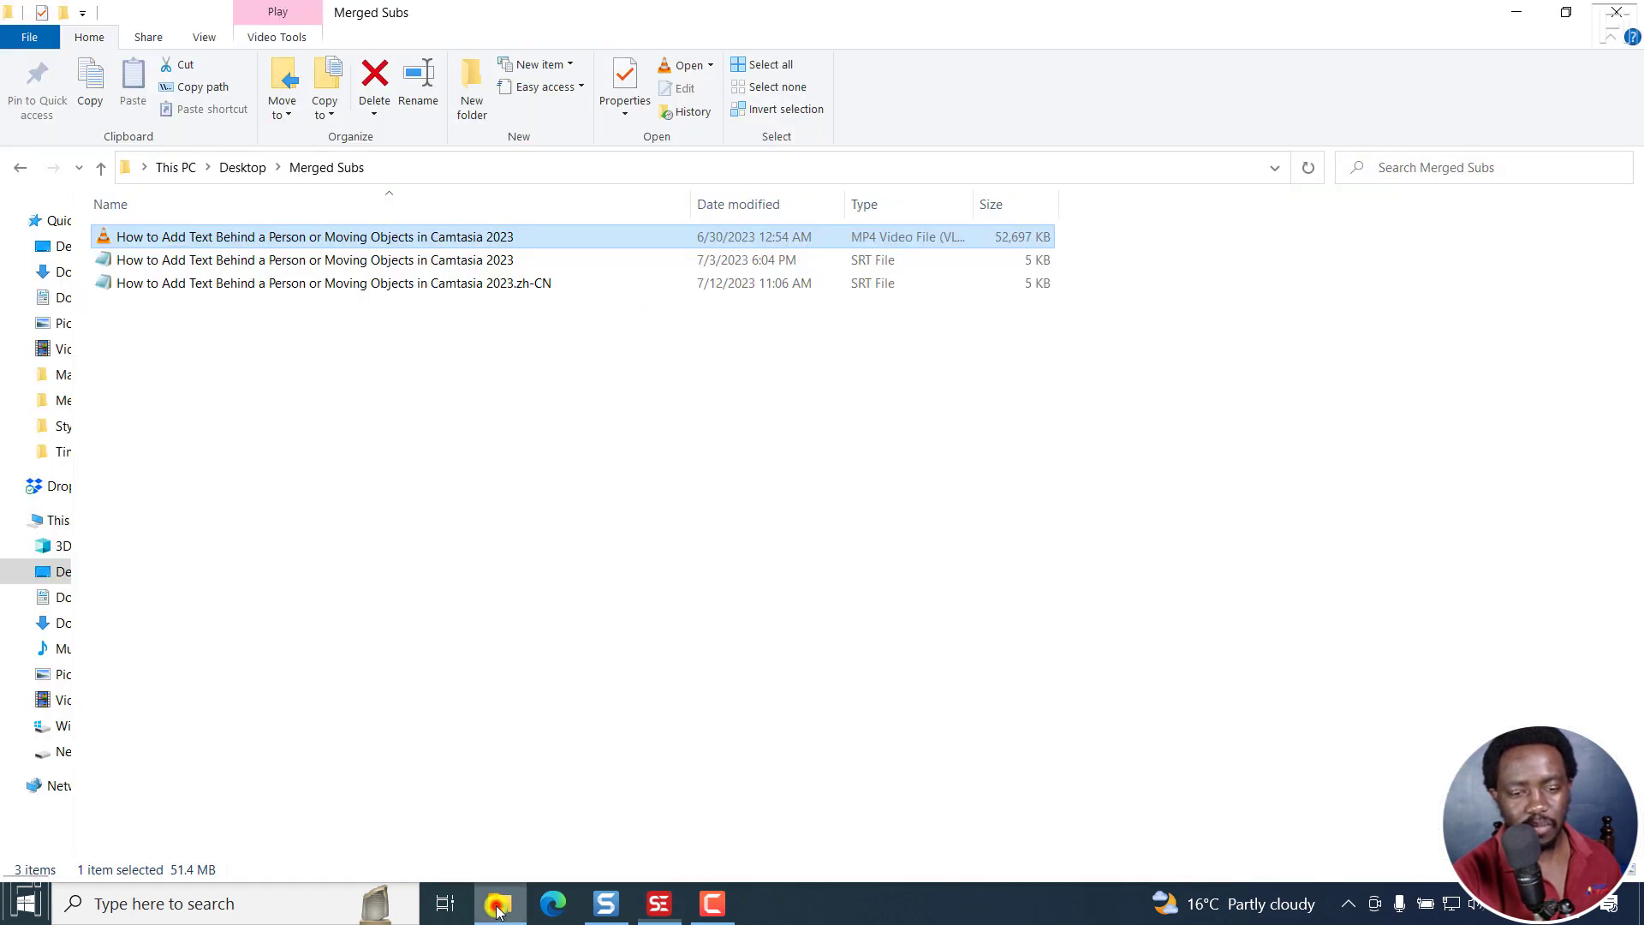
{"action": "left_click", "coordinate": [270, 268]}
{"action": "left_click", "coordinate": [308, 288]}
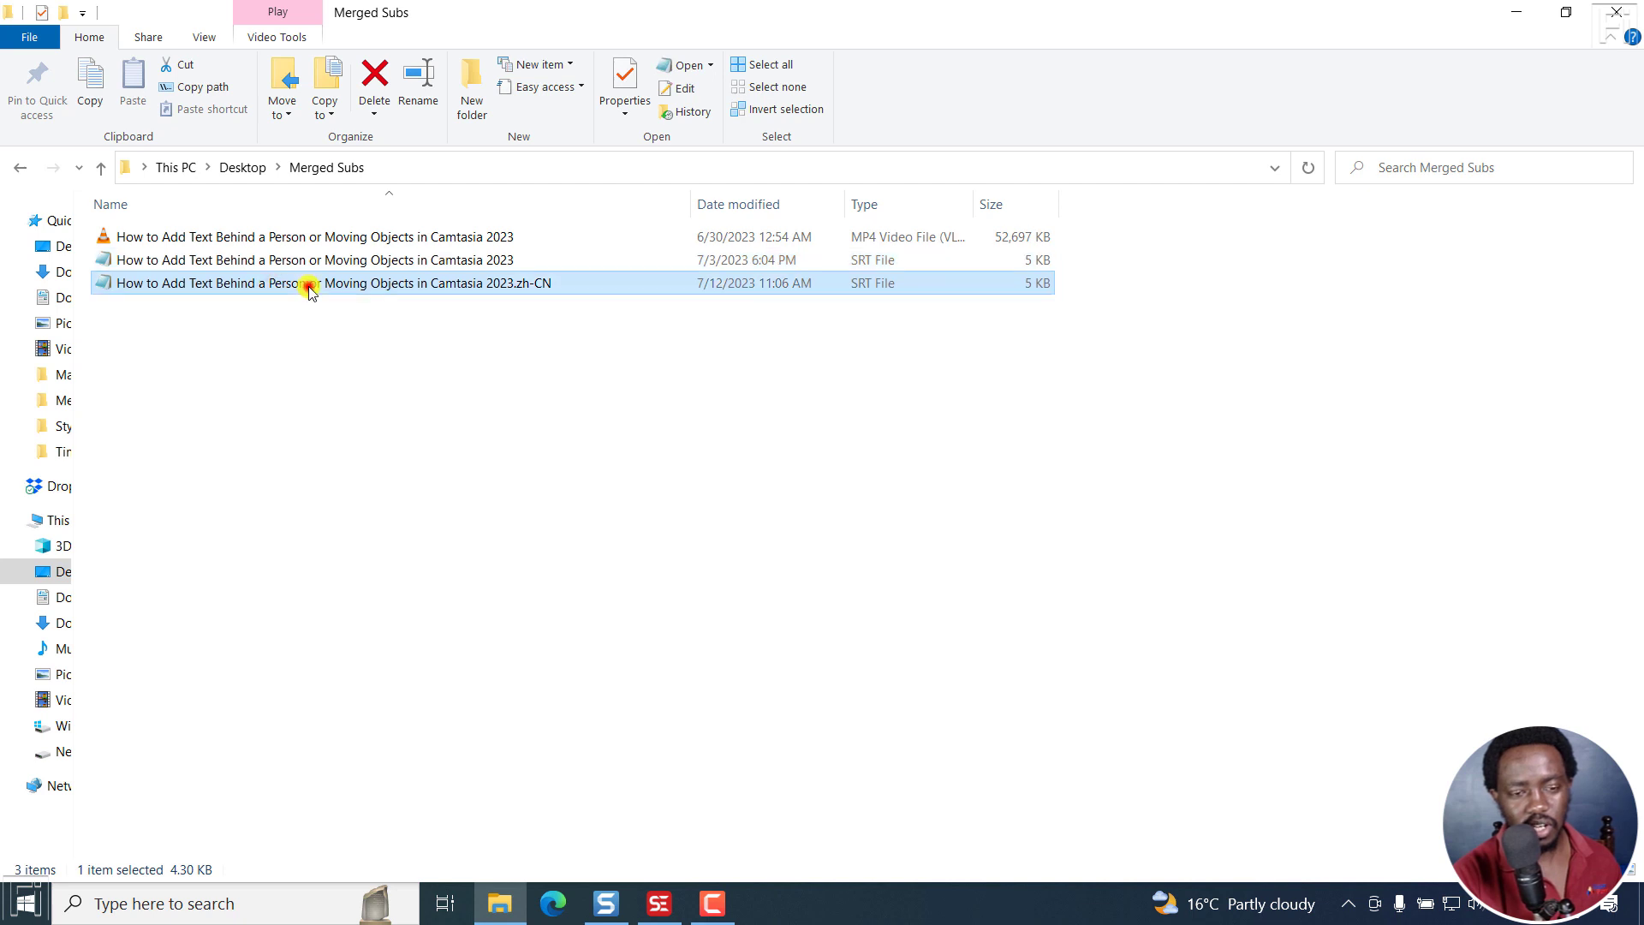
{"action": "left_click", "coordinate": [294, 234]}
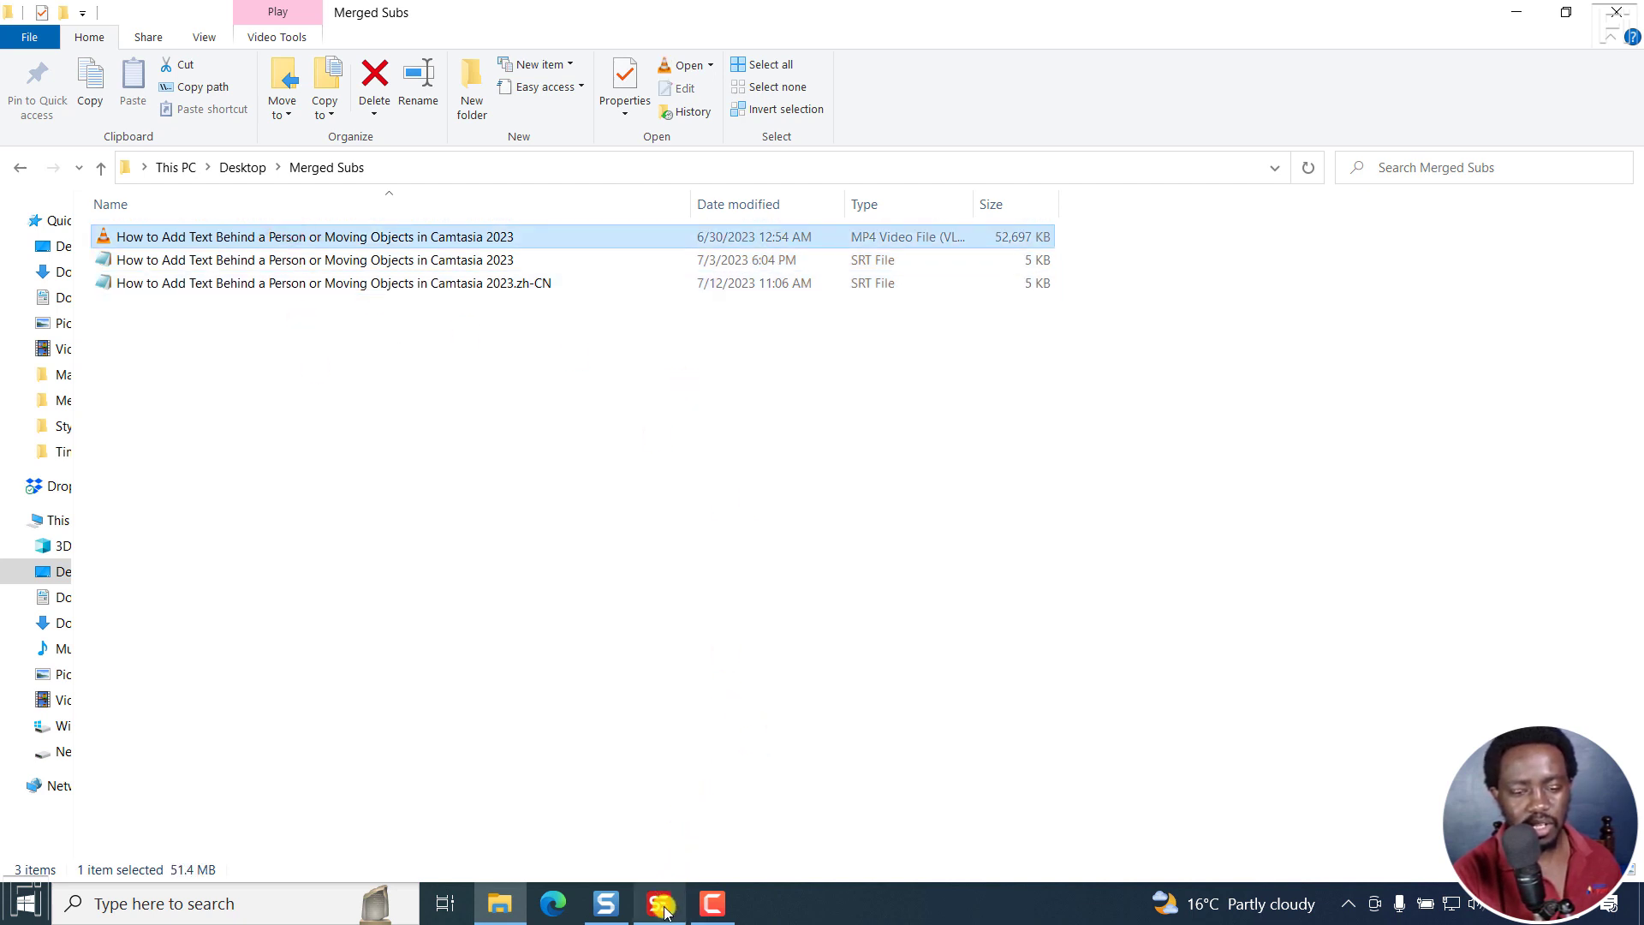
{"action": "left_click_drag", "start_coordinate": [843, 12], "coordinate": [1265, 147]}
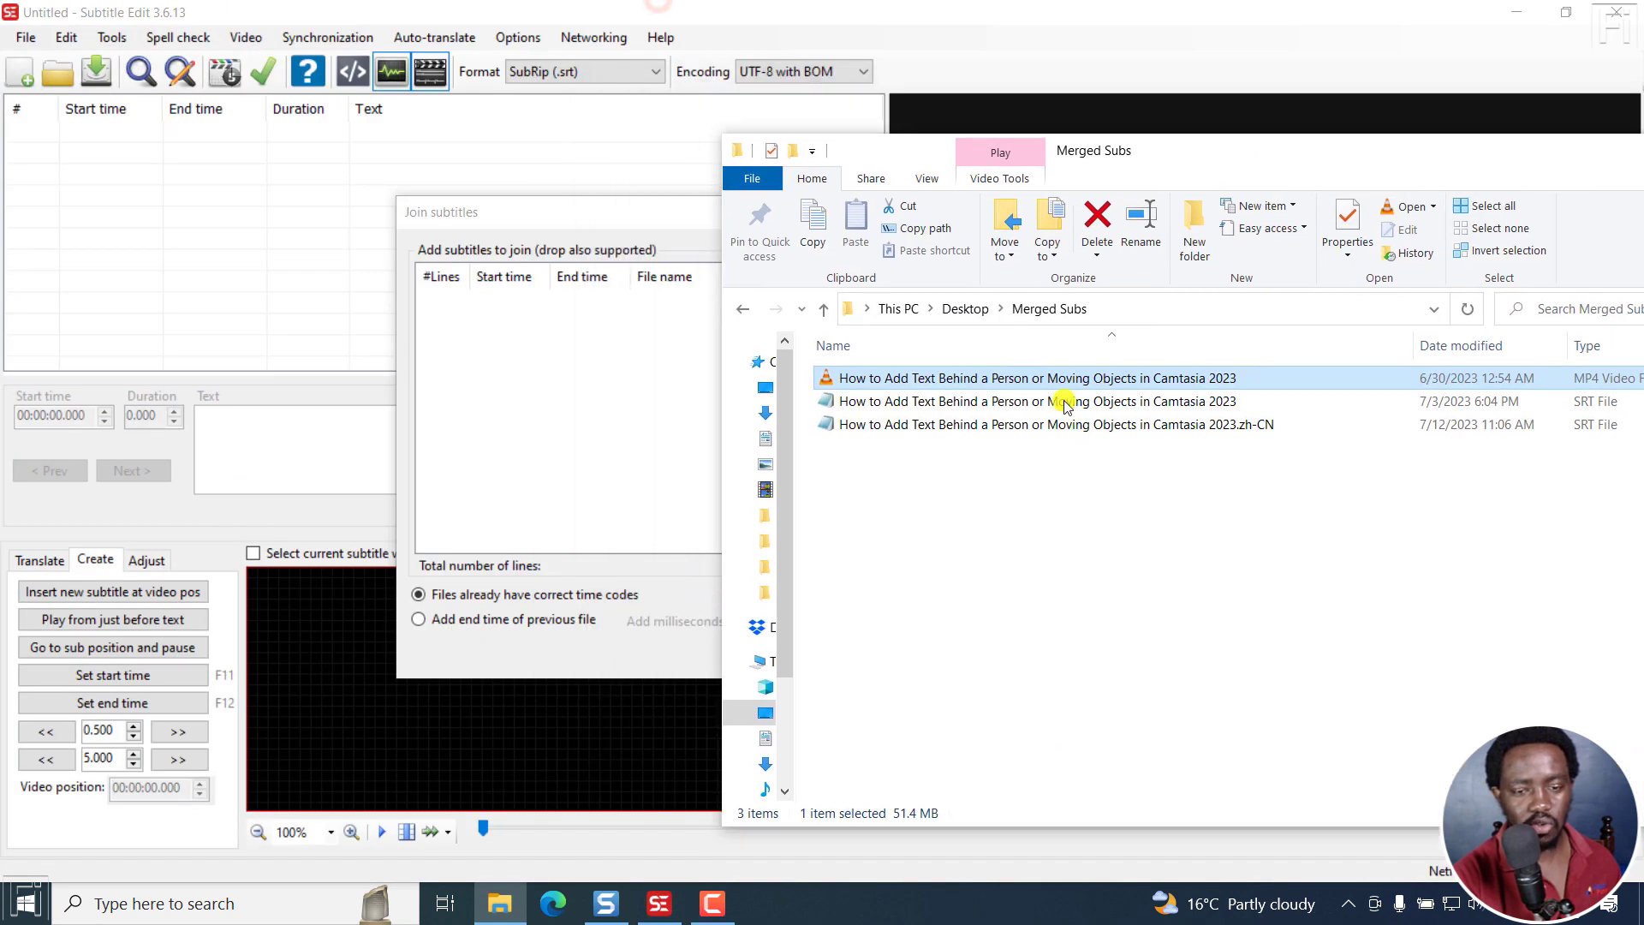
Add the English and zh-CN SRT files to the join list and join them using their existing time codes
{"action": "left_click", "coordinate": [968, 531]}
{"action": "left_click_drag", "start_coordinate": [1043, 471], "coordinate": [914, 406]}
{"action": "left_click_drag", "start_coordinate": [928, 406], "coordinate": [591, 422]}
{"action": "left_click", "coordinate": [618, 212]}
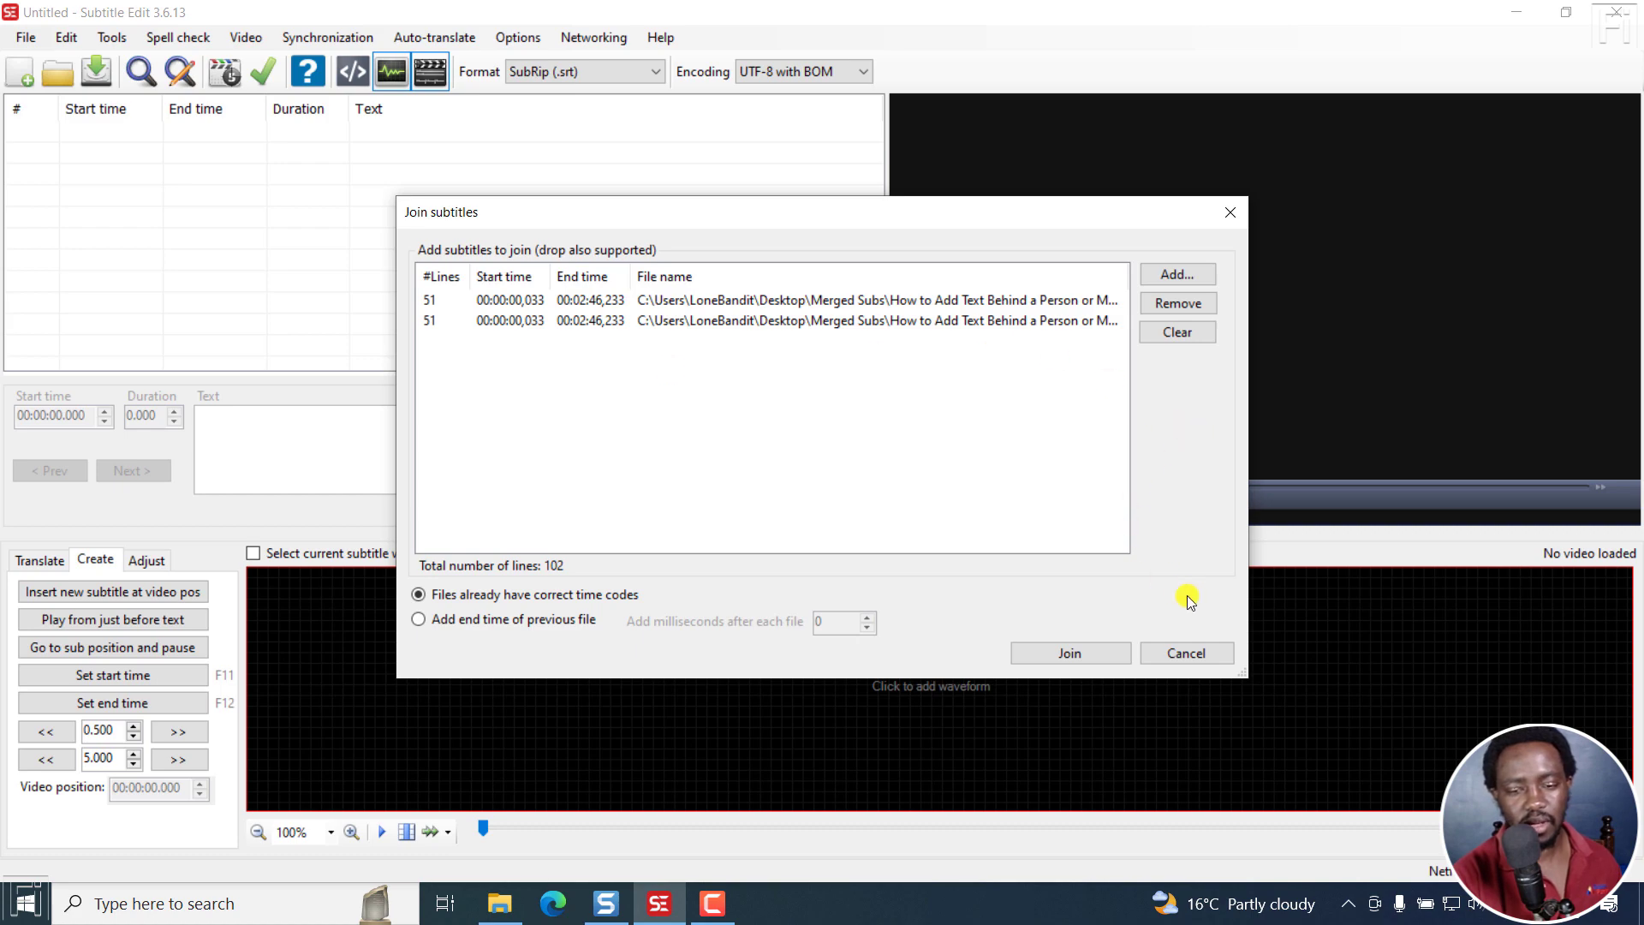
{"action": "left_click", "coordinate": [1060, 656]}
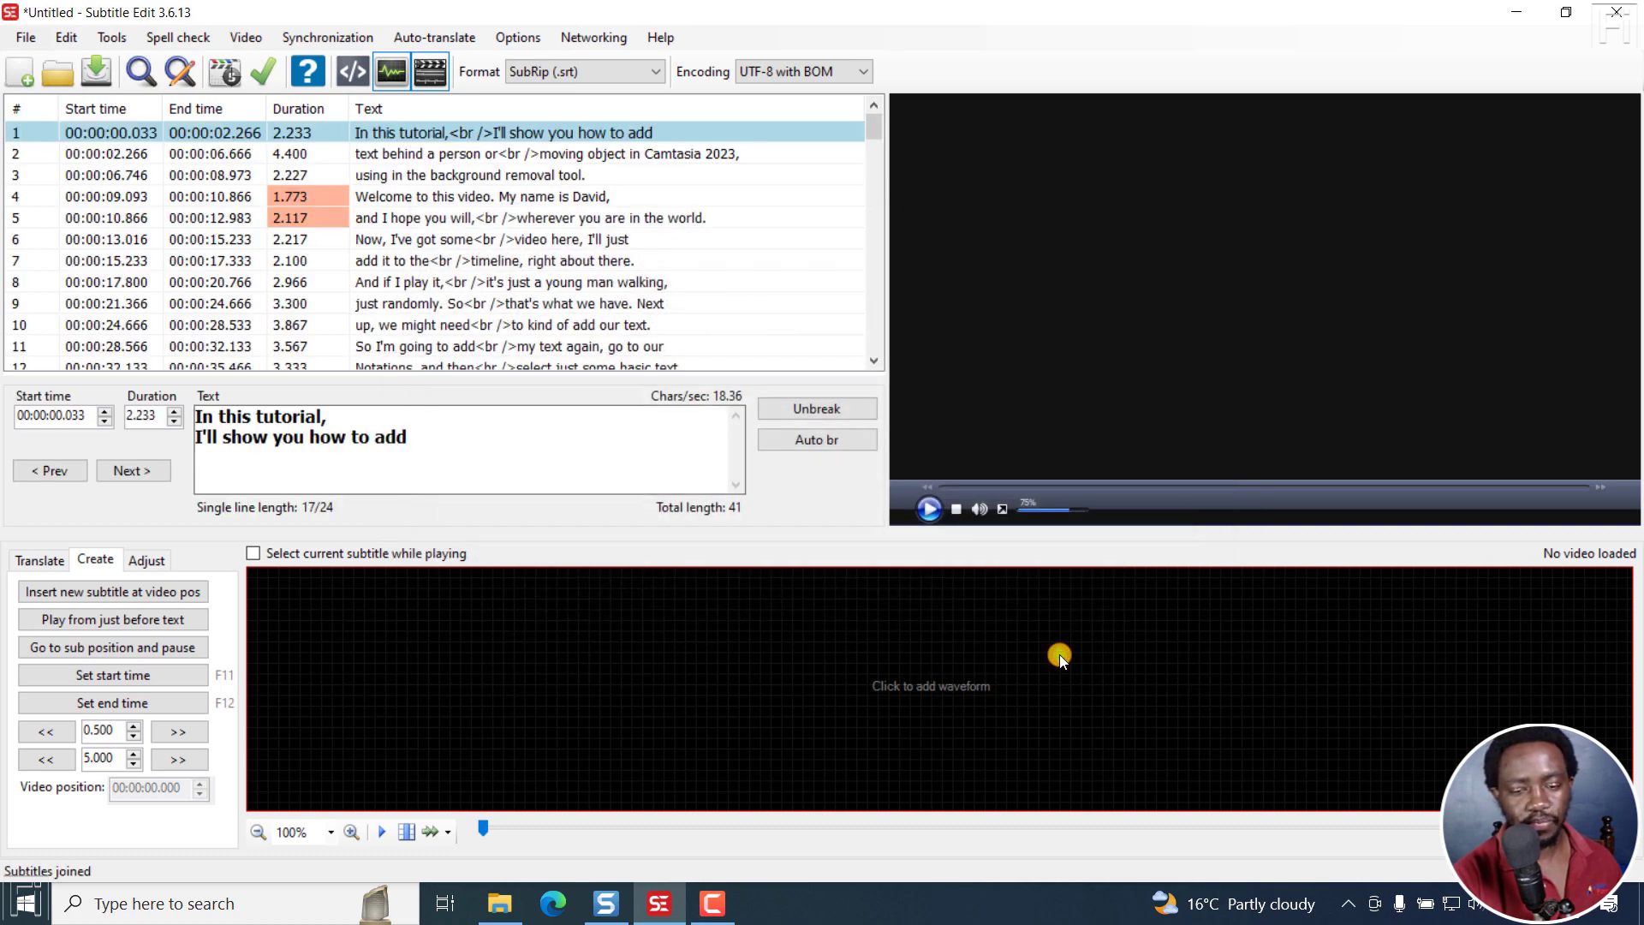
Load the MP4 video from the Merged Subs folder and generate its waveform
{"action": "left_click", "coordinate": [973, 672]}
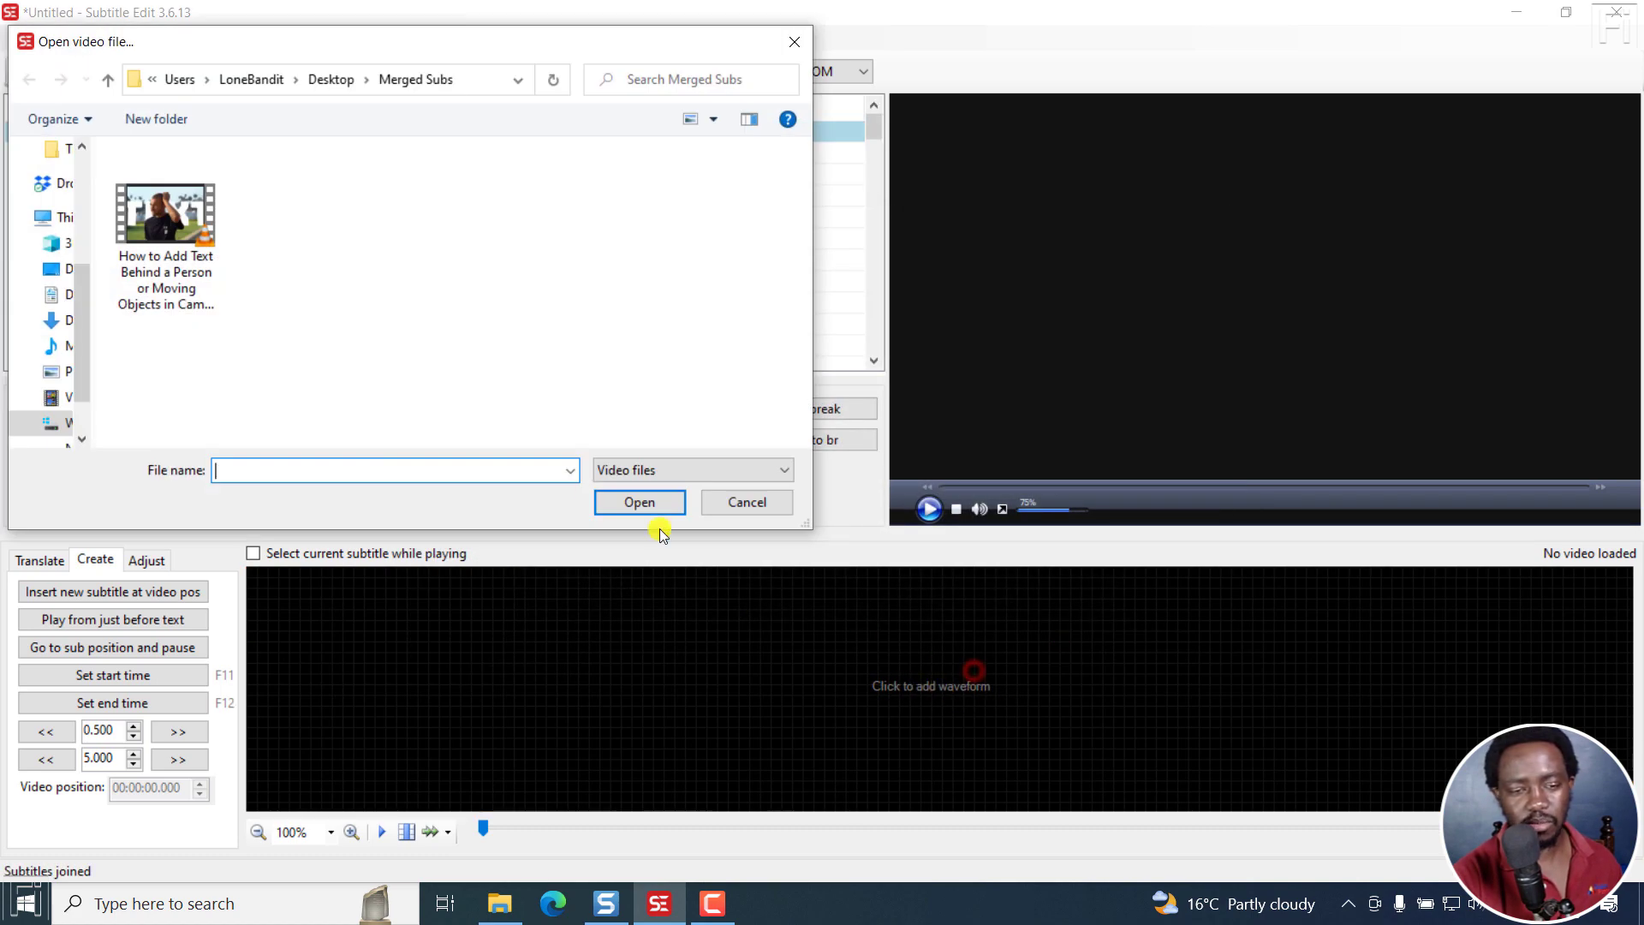
{"action": "left_click", "coordinate": [172, 257]}
{"action": "left_click", "coordinate": [645, 501]}
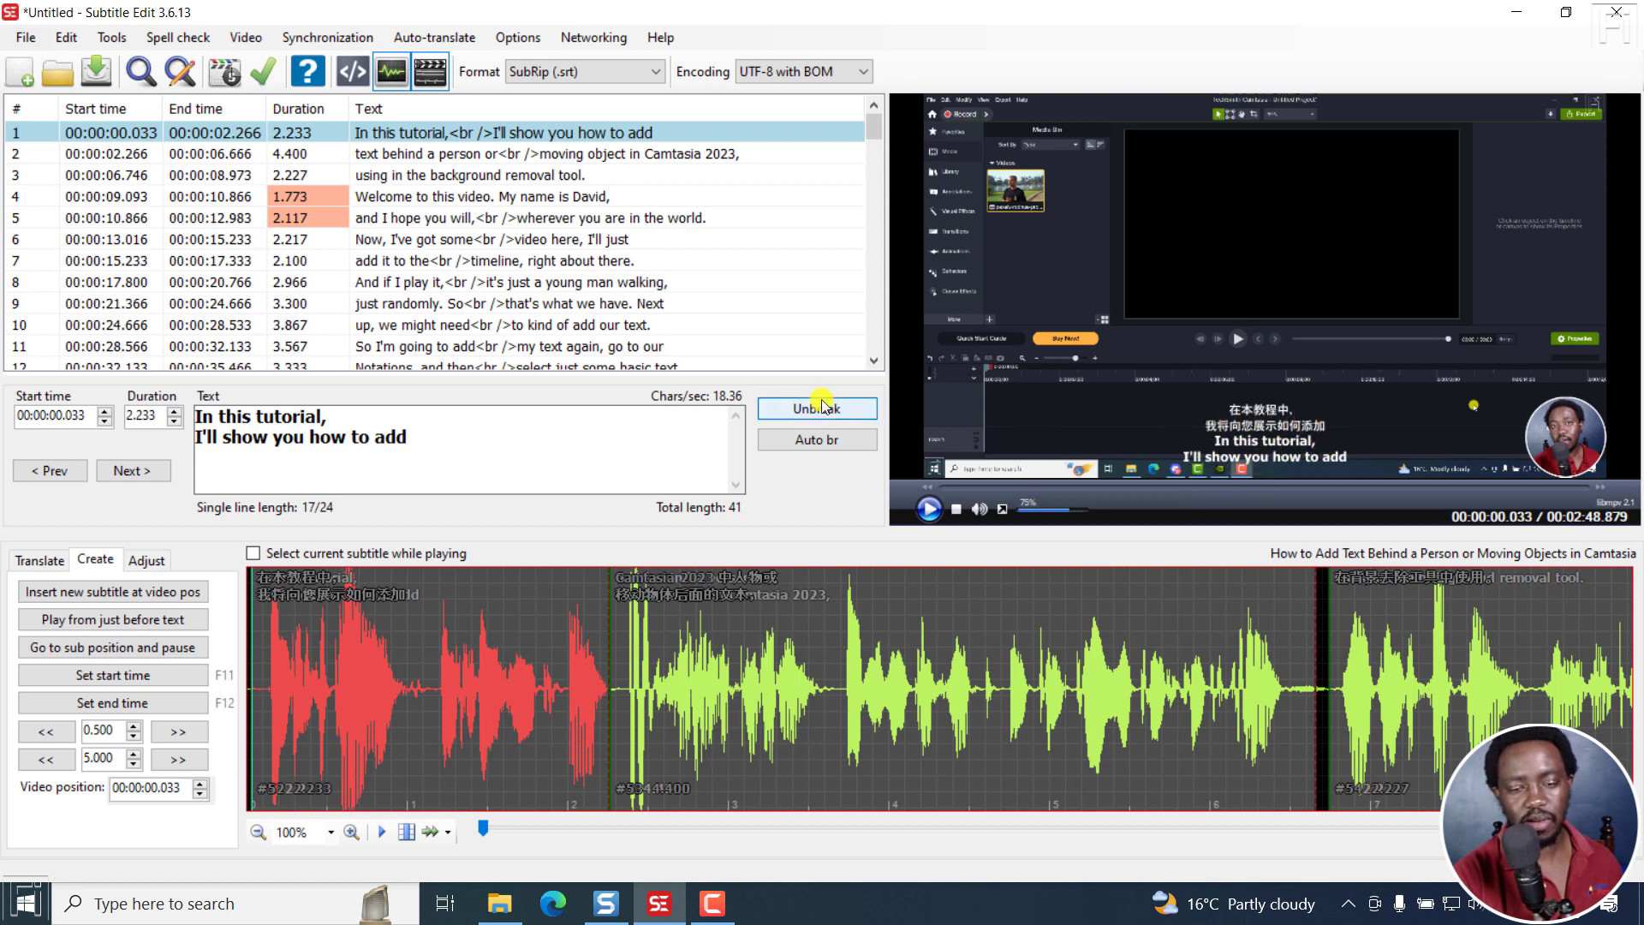
Play the opening seconds of the video to check both subtitle languages, and look through the subtitle list
{"action": "left_click", "coordinate": [934, 514]}
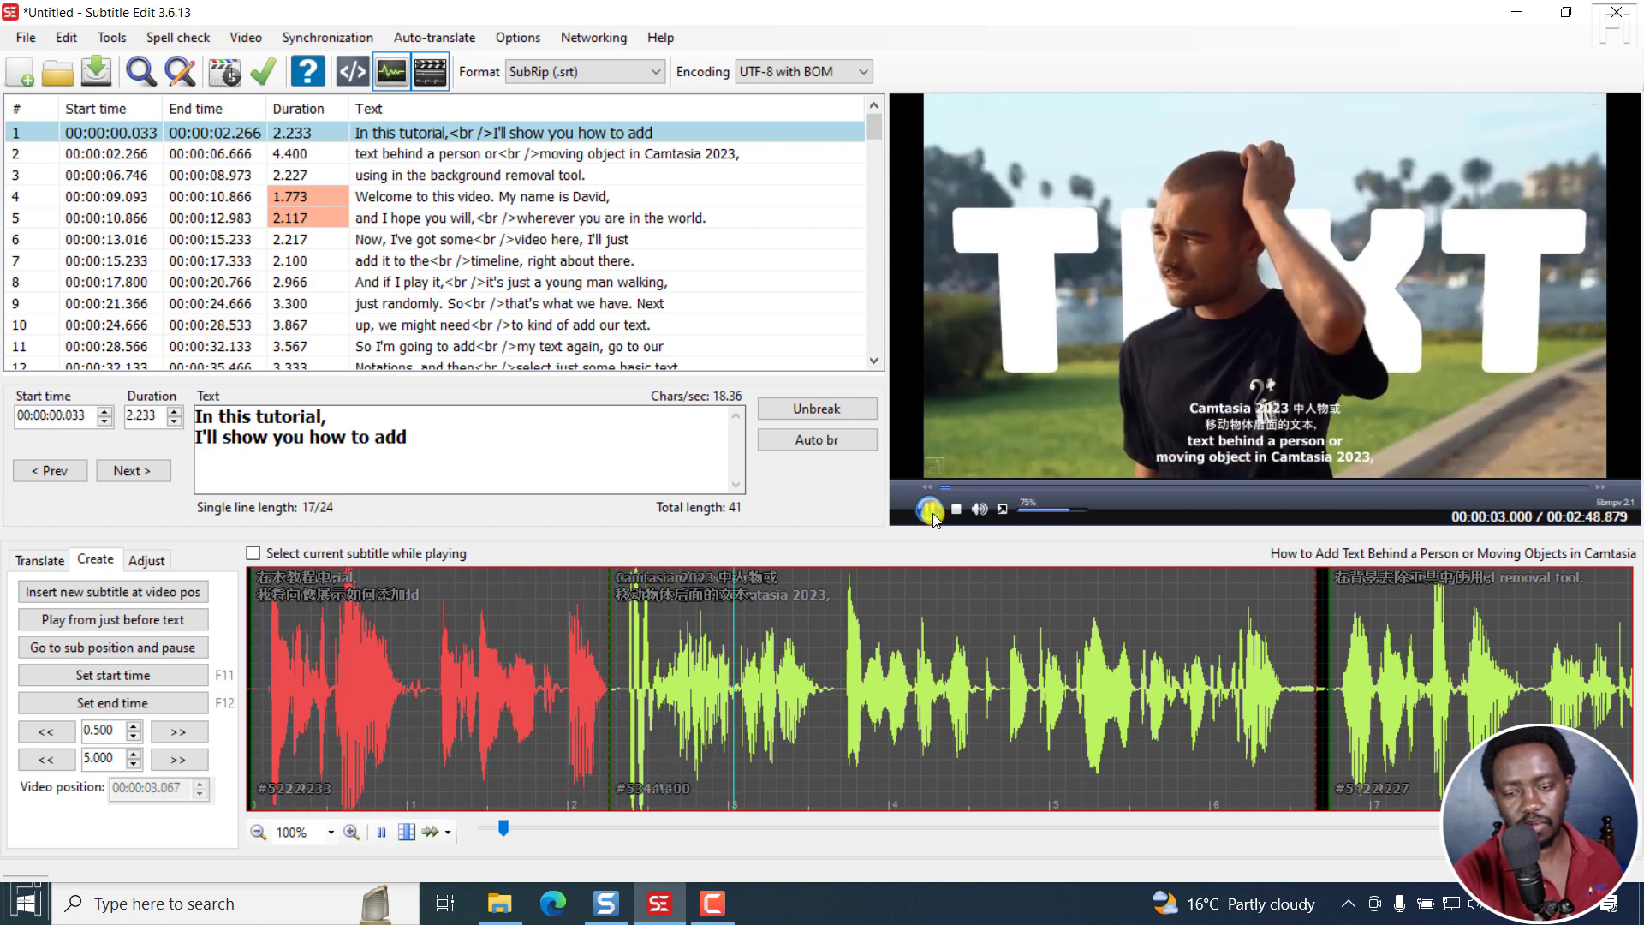
{"action": "left_click", "coordinate": [932, 511]}
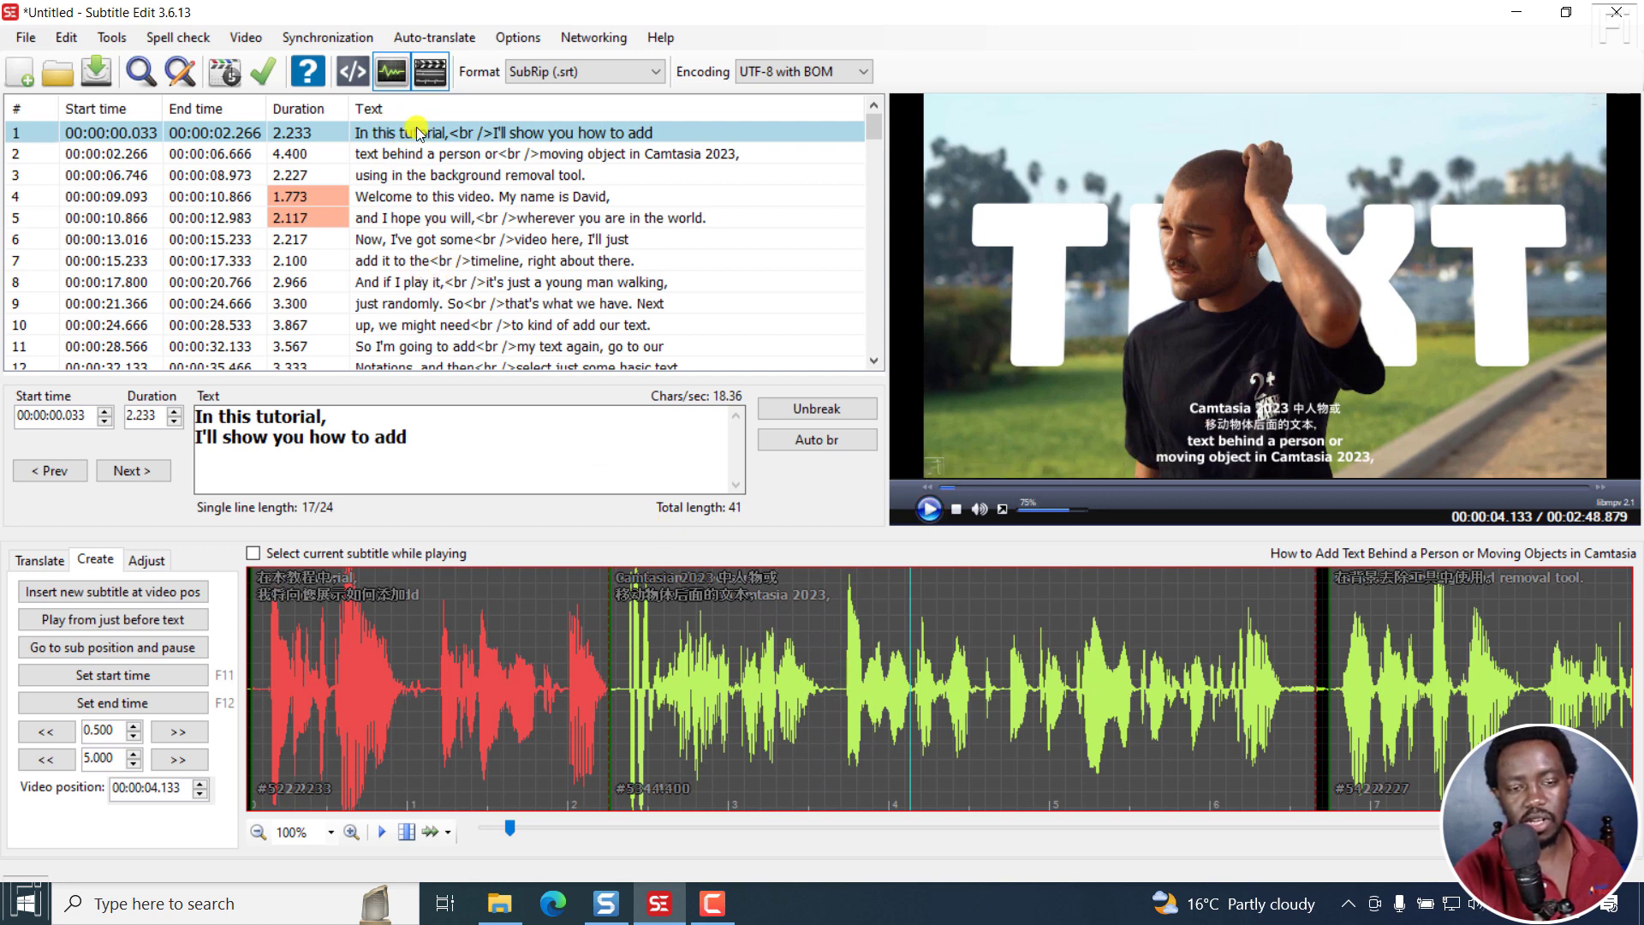
{"action": "mouse_move", "coordinate": [875, 126]}
{"action": "left_mouse_down"}
{"action": "mouse_move", "coordinate": [877, 180]}
{"action": "mouse_move", "coordinate": [871, 111]}
{"action": "mouse_move", "coordinate": [882, 240]}
{"action": "mouse_move", "coordinate": [871, 119]}
{"action": "left_mouse_up"}
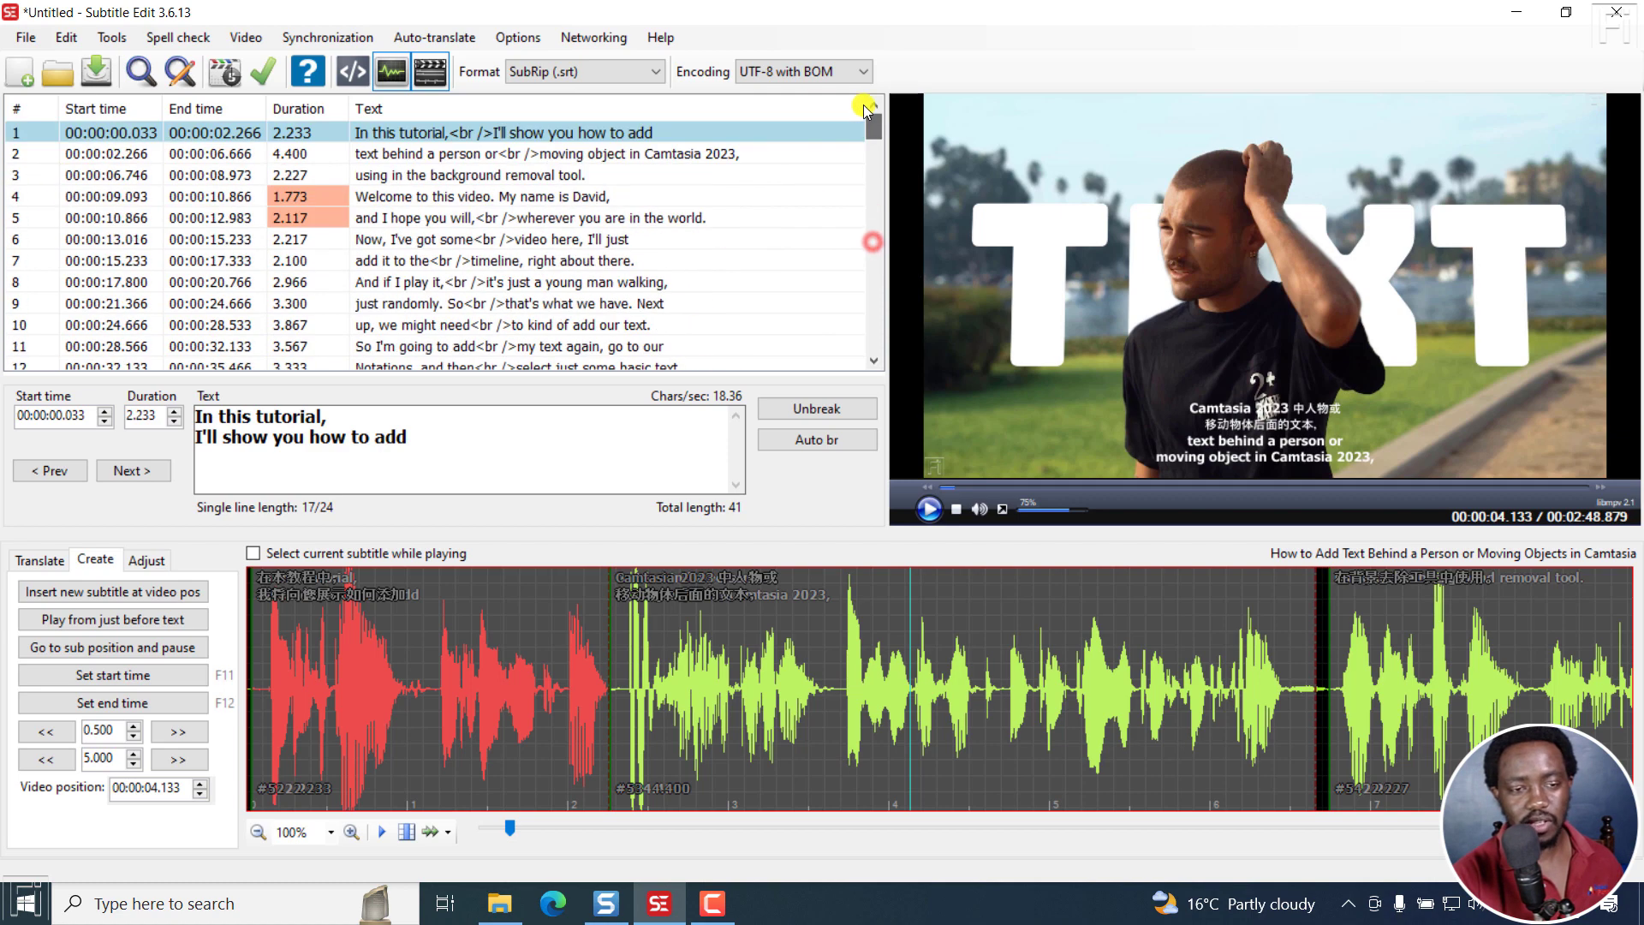
Sort the joined subtitle lines by start time
{"action": "left_click", "coordinate": [104, 39]}
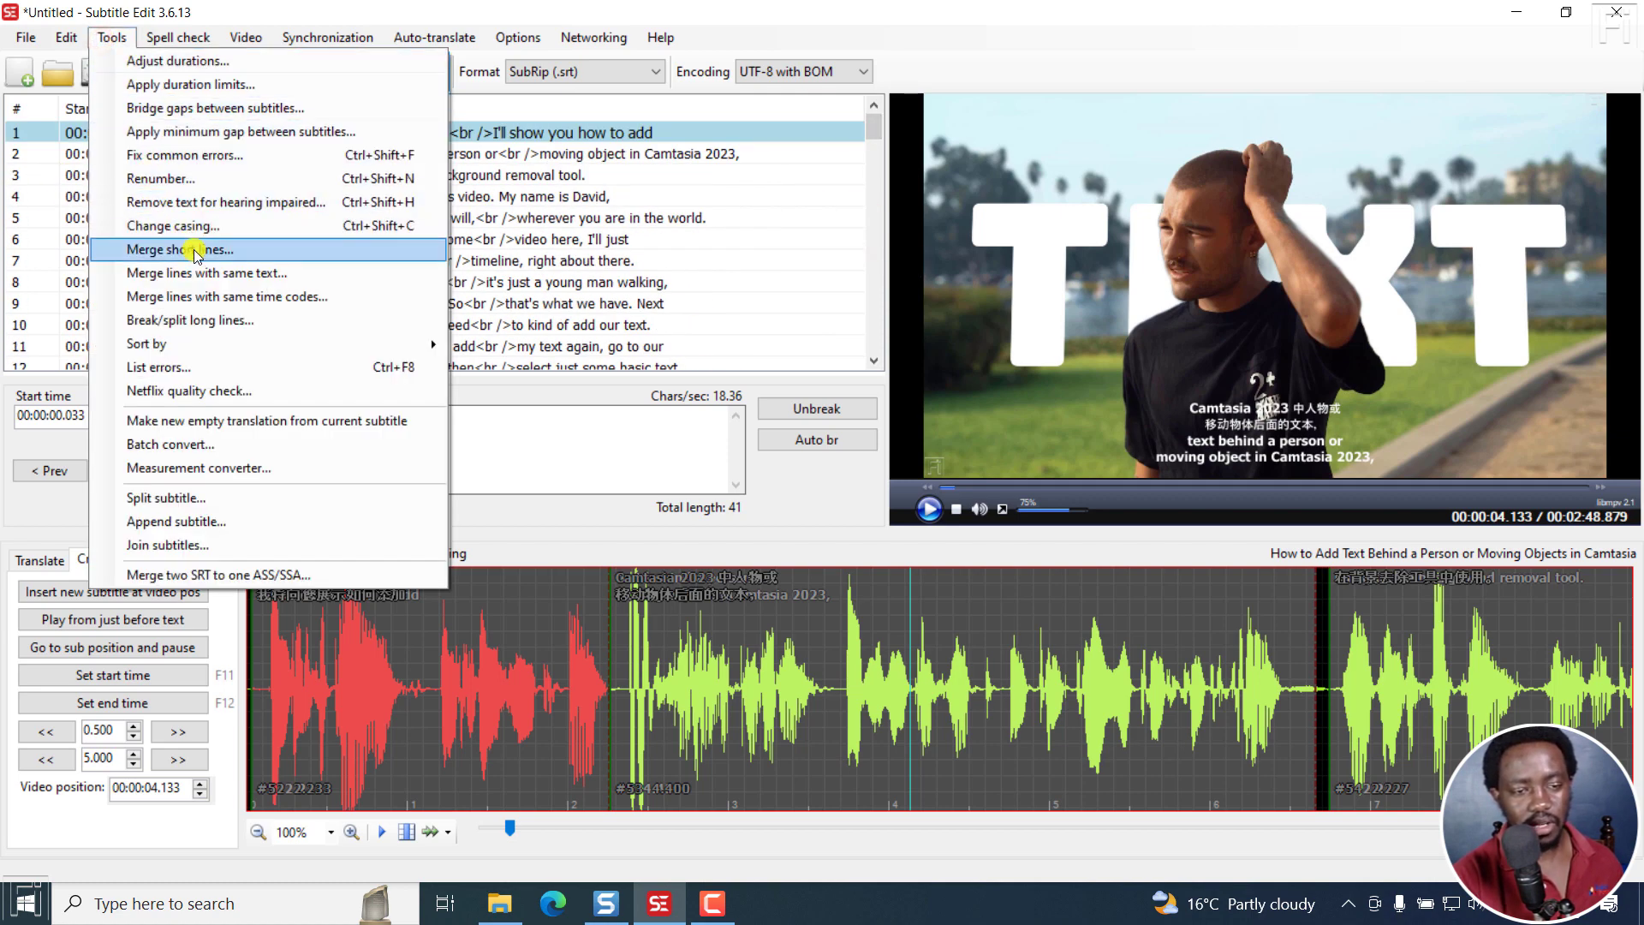
{"action": "mouse_move", "coordinate": [202, 344]}
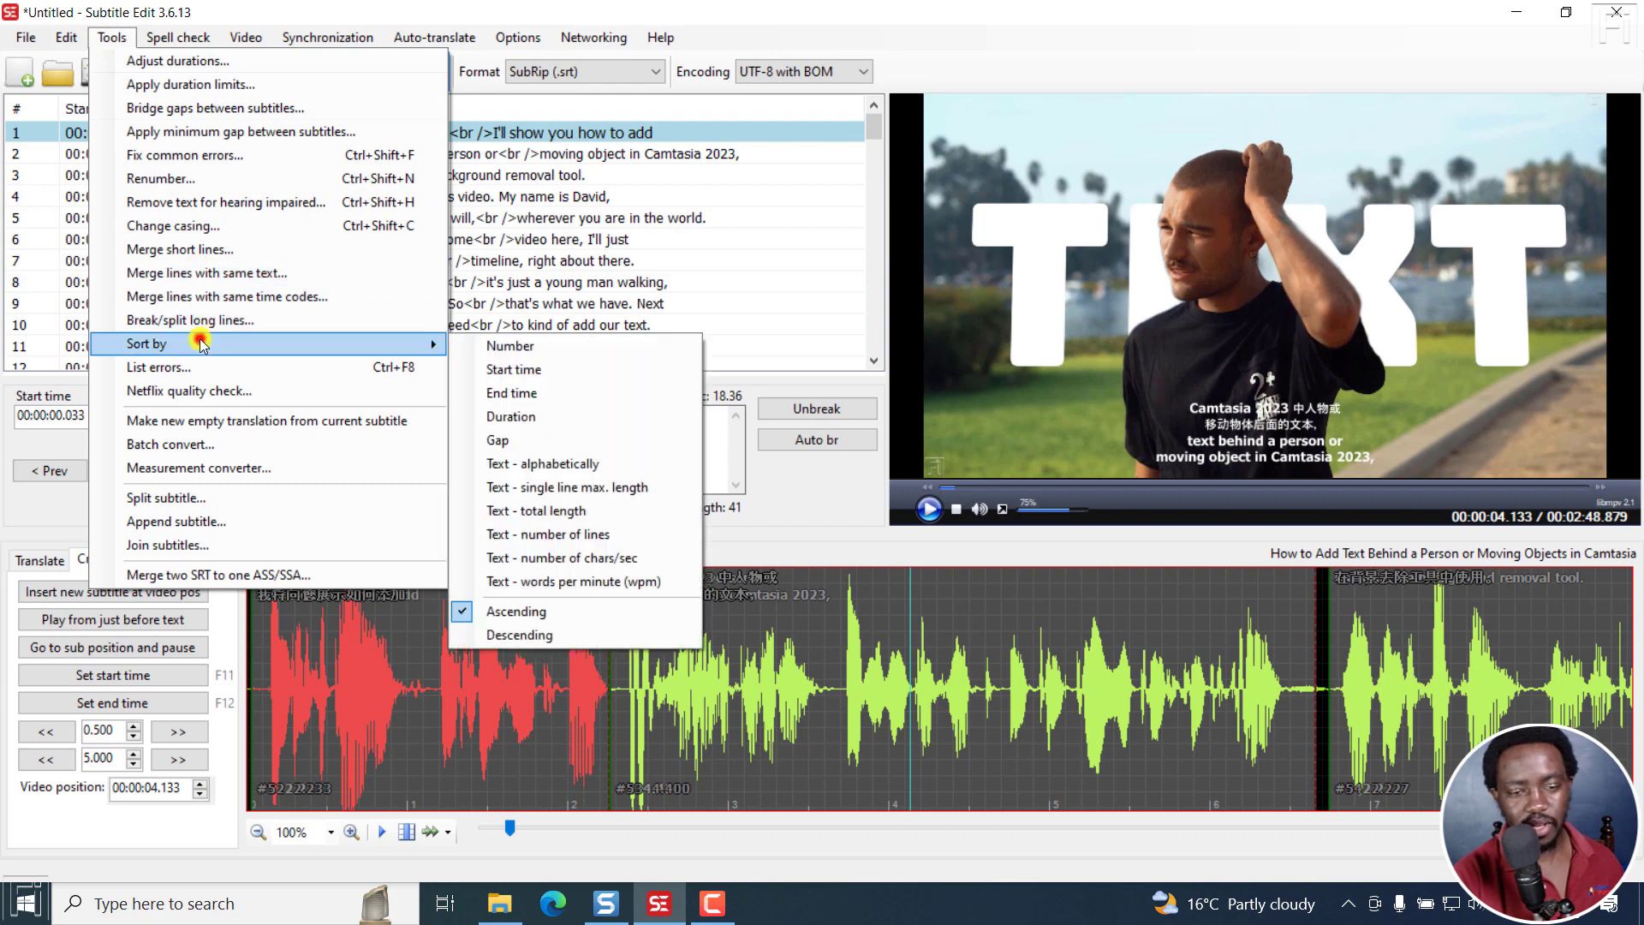
{"action": "left_click", "coordinate": [505, 370]}
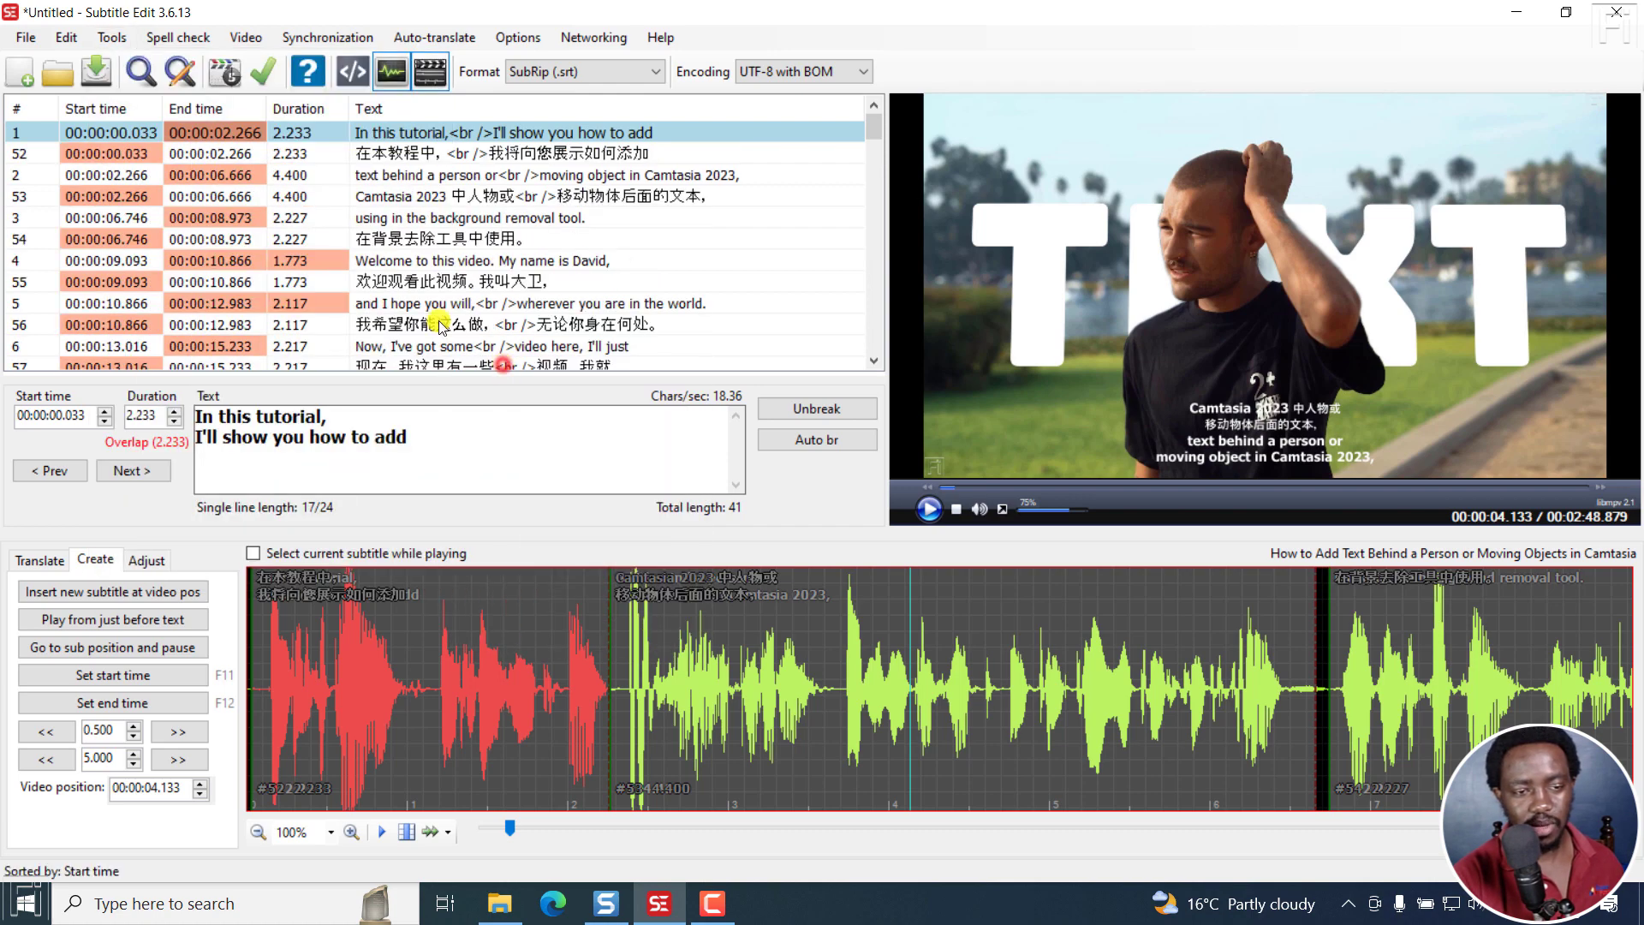
Examine how the first English lines pair with their Chinese counterparts in the list
{"action": "left_click", "coordinate": [422, 154]}
{"action": "left_click", "coordinate": [373, 176]}
{"action": "left_click", "coordinate": [403, 196]}
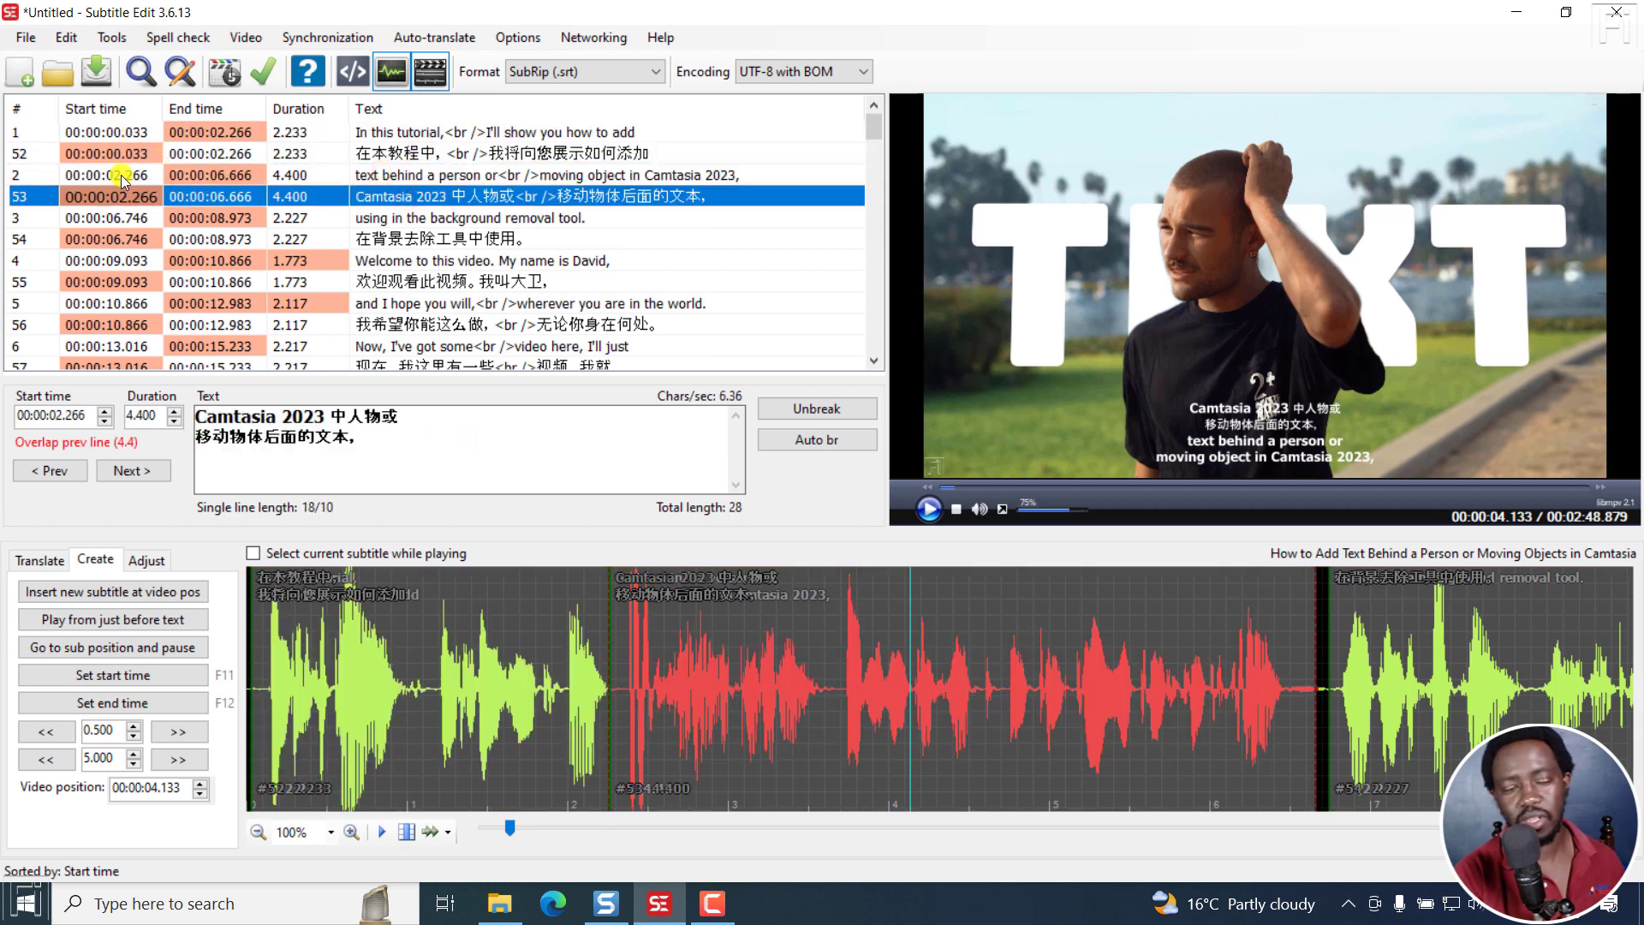
{"action": "left_click", "coordinate": [28, 133]}
{"action": "left_click", "coordinate": [31, 154]}
{"action": "left_click", "coordinate": [35, 176]}
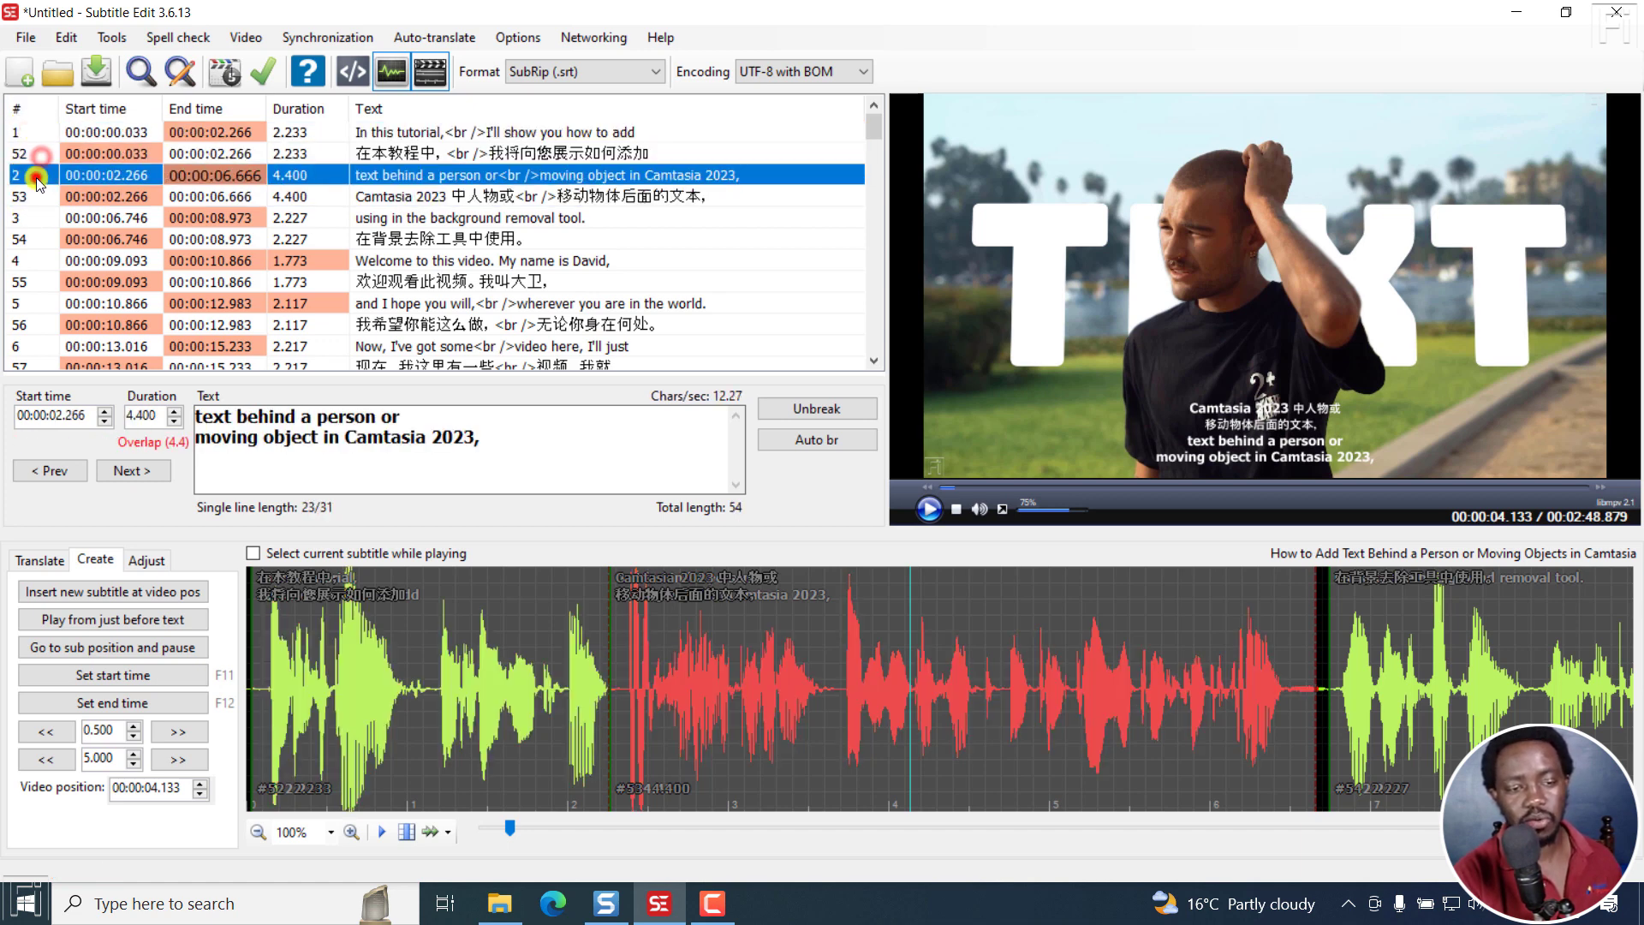
{"action": "left_click", "coordinate": [36, 196]}
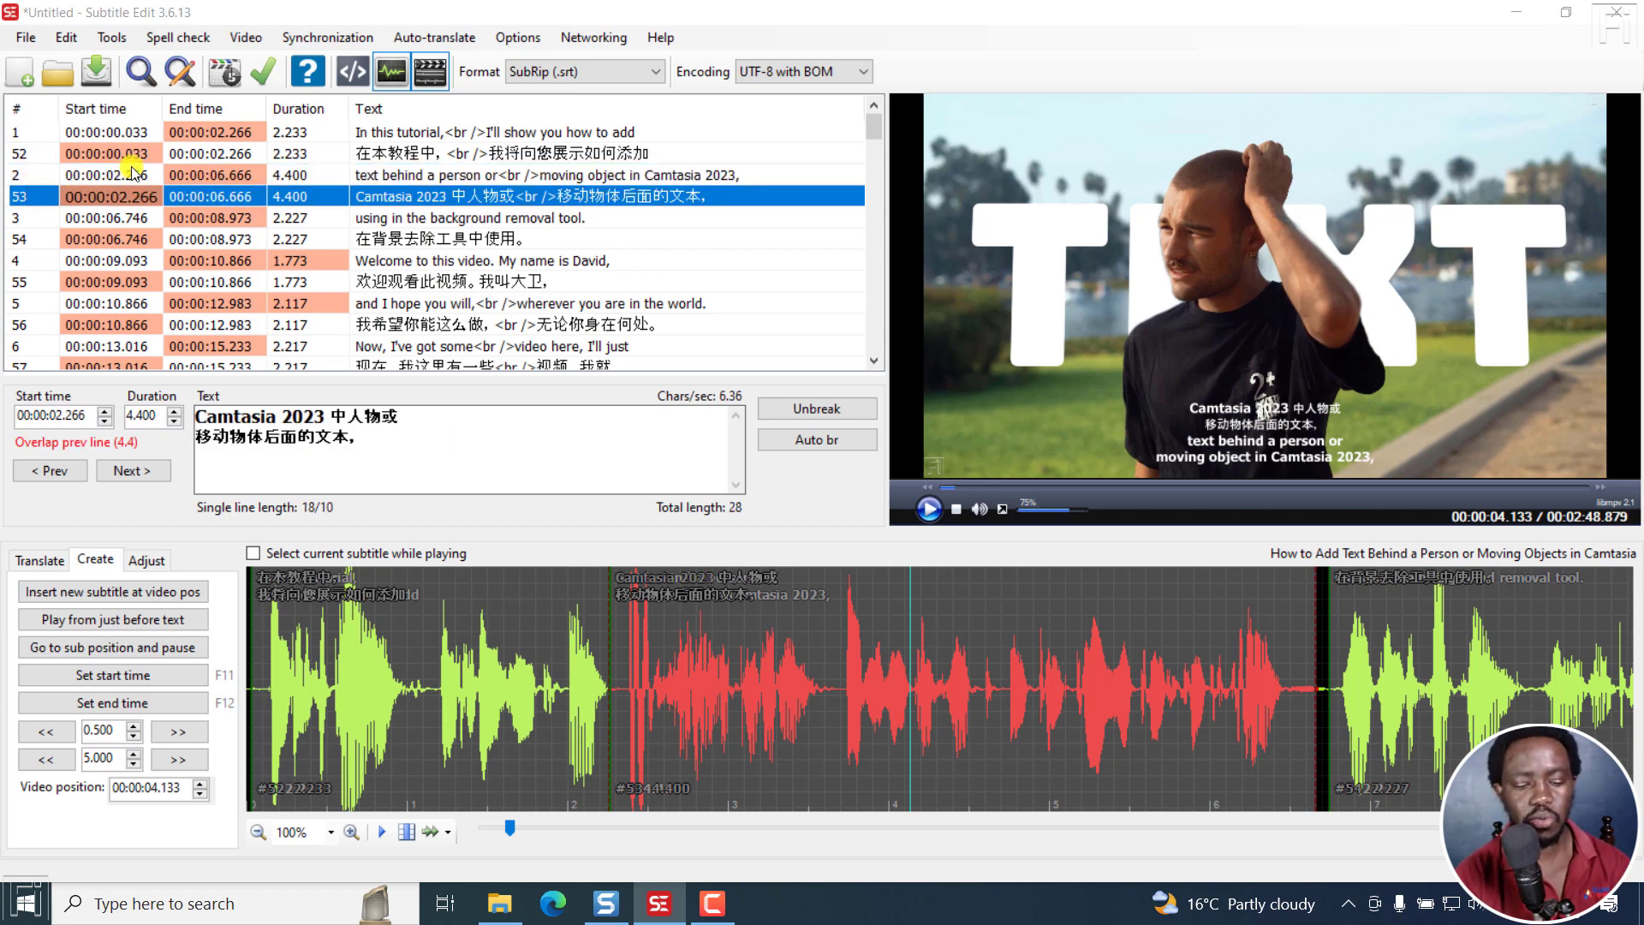
Save the combined subtitle as a SubRip file named Merged Subs in the Merged Subs folder
{"action": "key", "text": "ctrl+shift+s"}
{"action": "type", "text": "Mergs"}
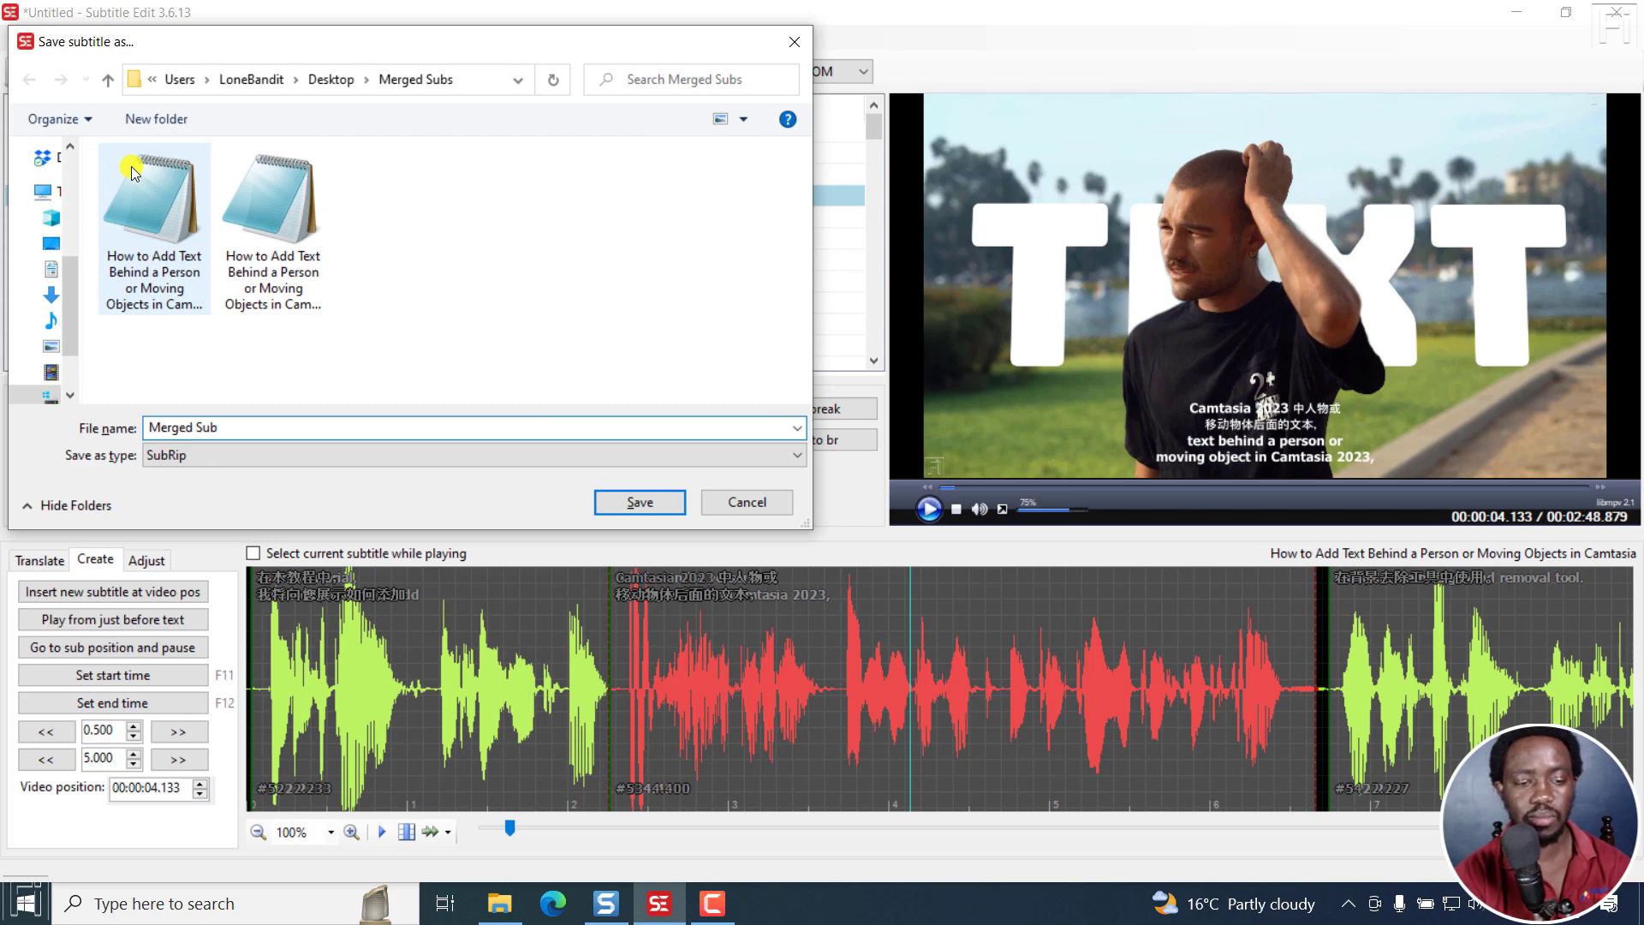
{"action": "type", "text": "s"}
{"action": "left_click", "coordinate": [644, 502]}
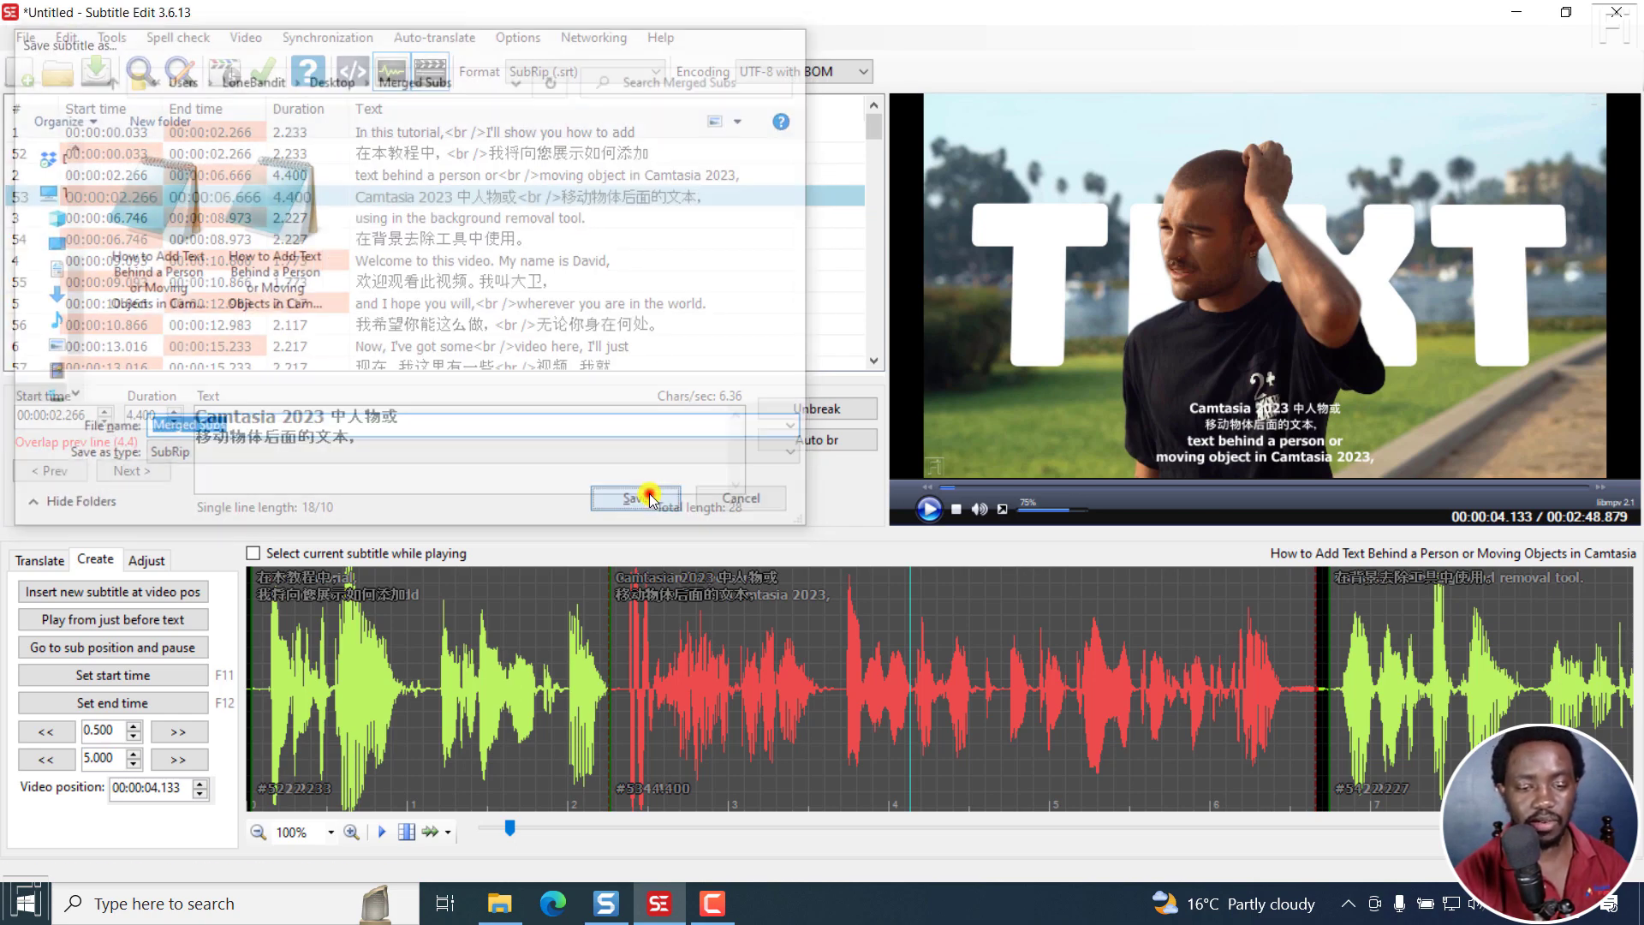
Open the saved Merged Subs file in Notepad, examine its first subtitle pair, and return to Subtitle Edit
{"action": "left_click", "coordinate": [498, 901]}
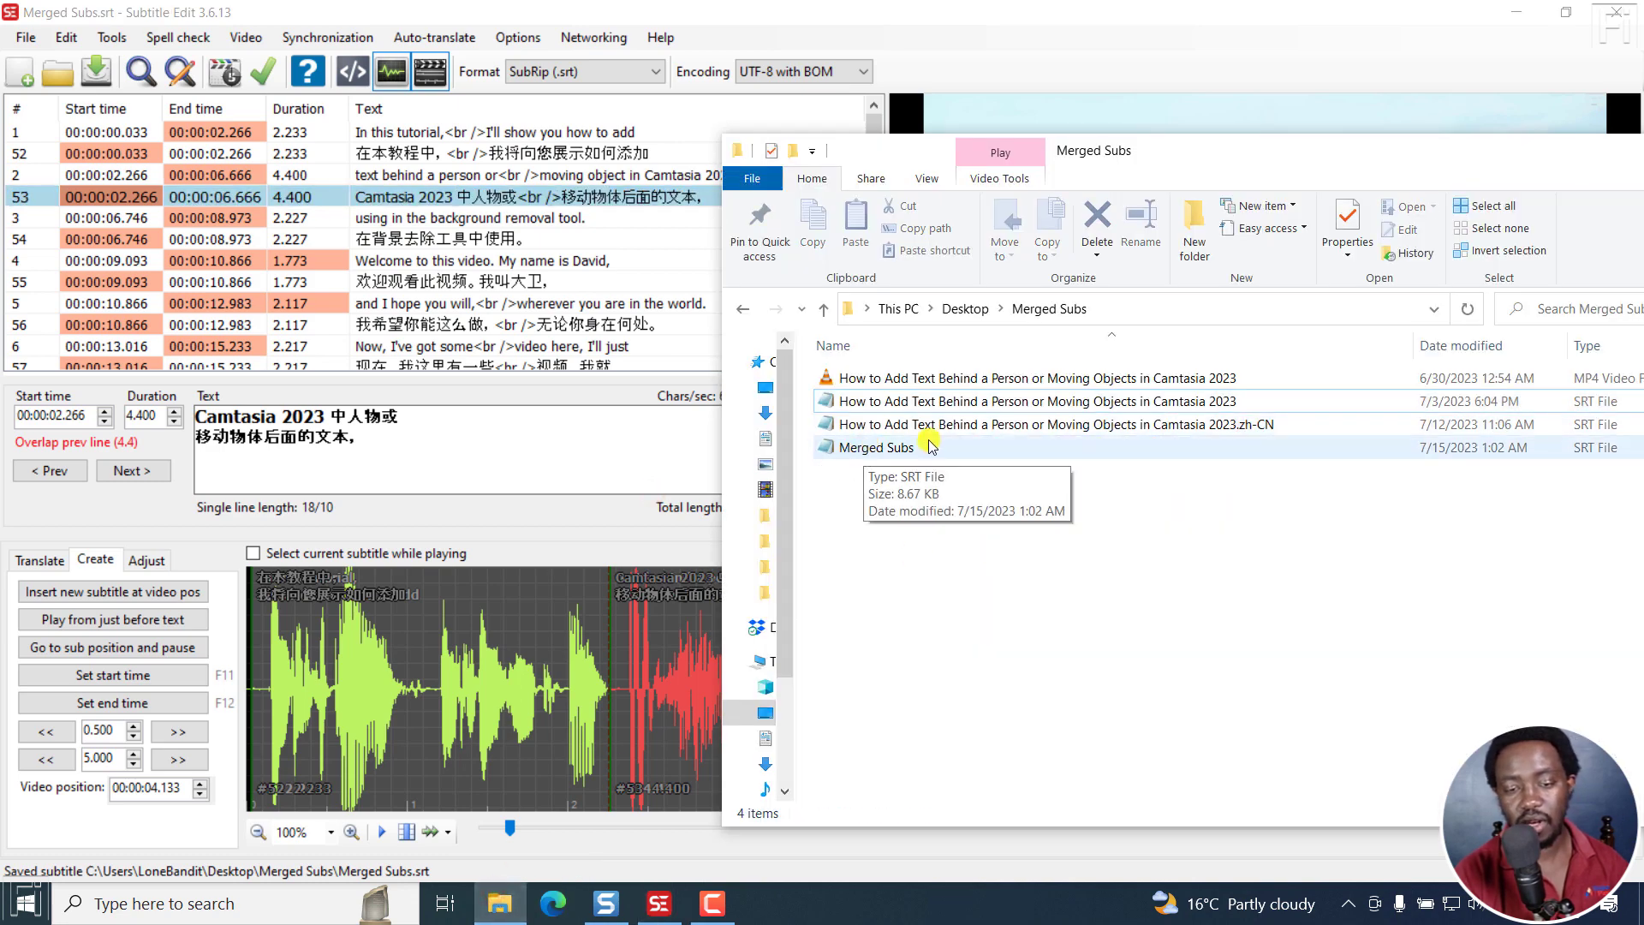
{"action": "double_click", "coordinate": [894, 447]}
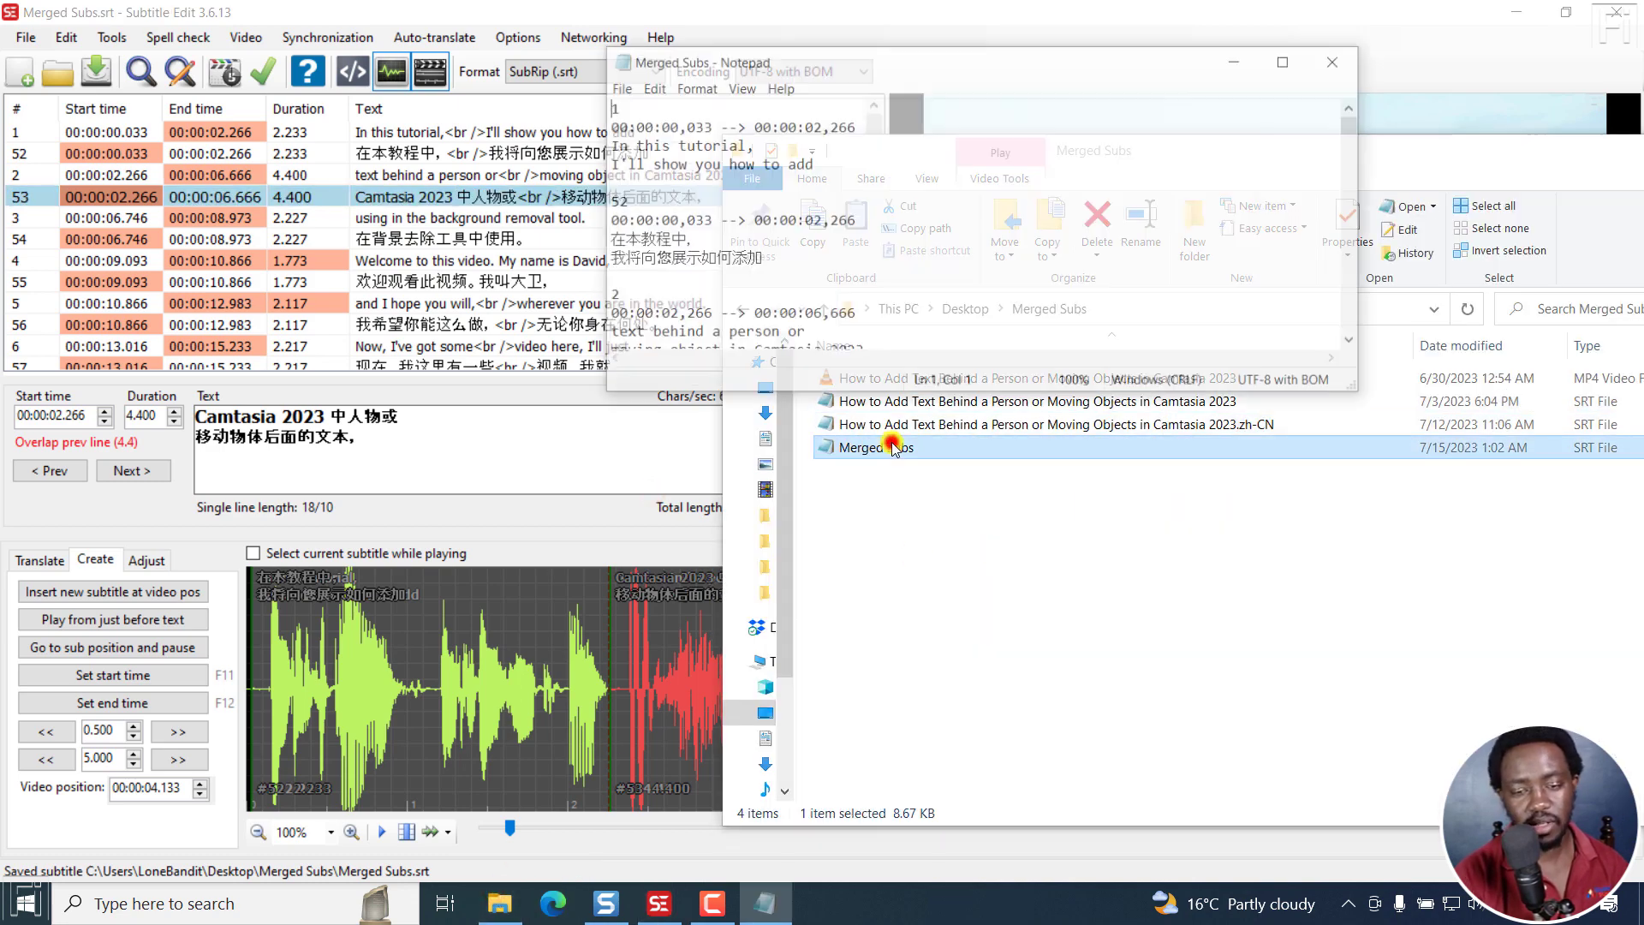
{"action": "left_click", "coordinate": [1276, 65]}
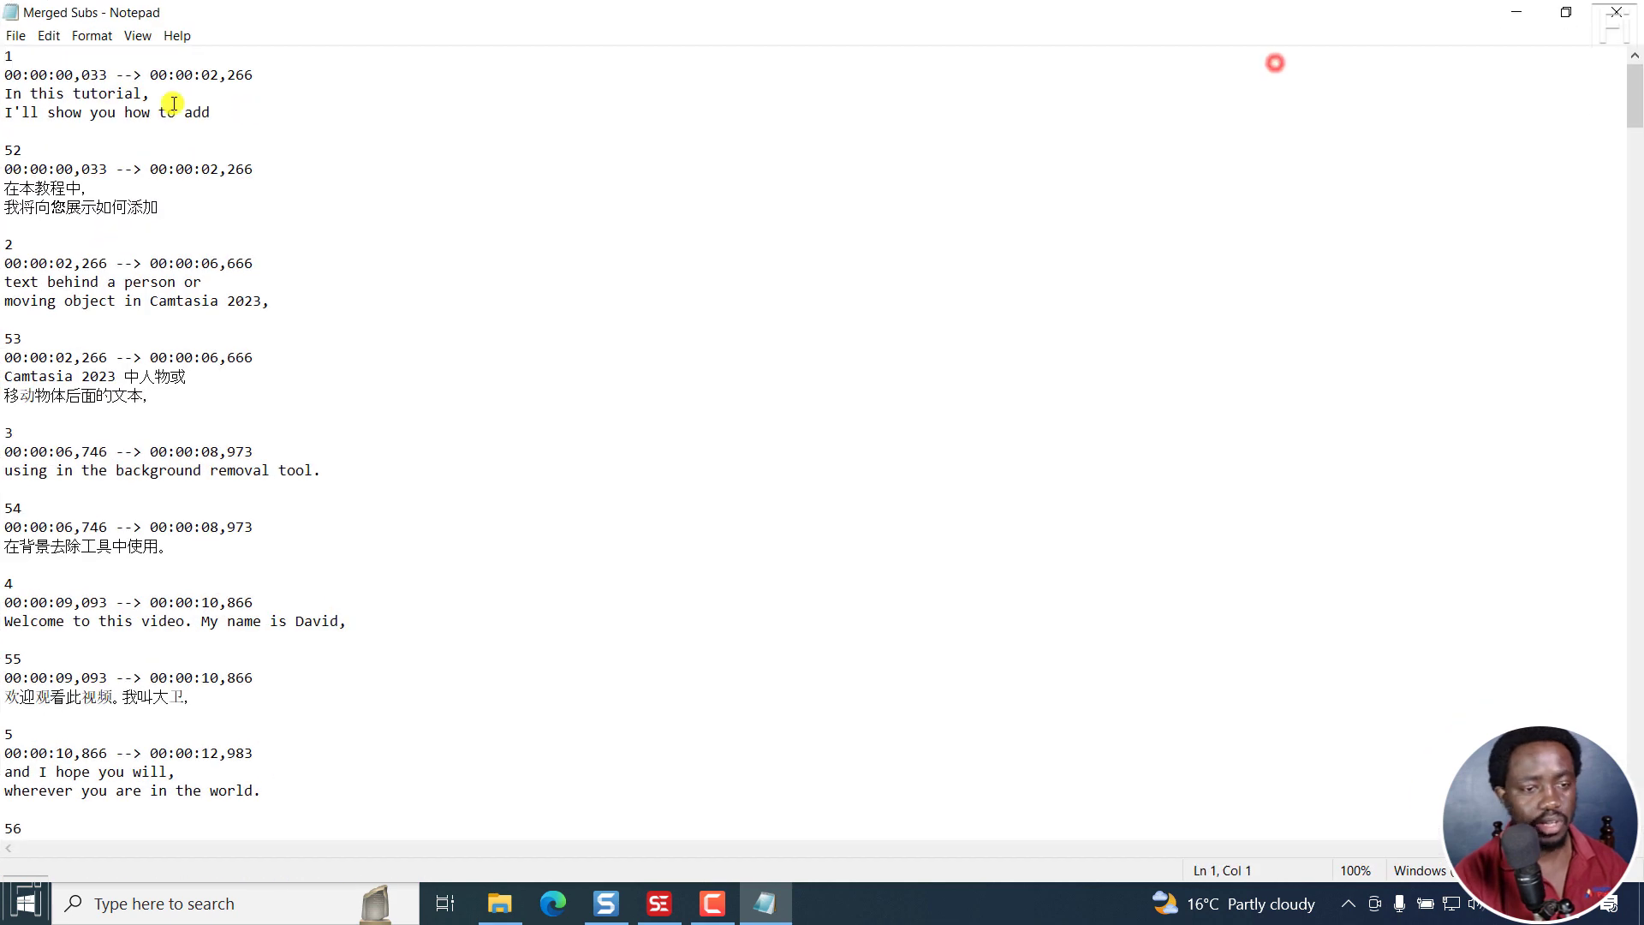
{"action": "left_click_drag", "start_coordinate": [5, 66], "coordinate": [236, 213]}
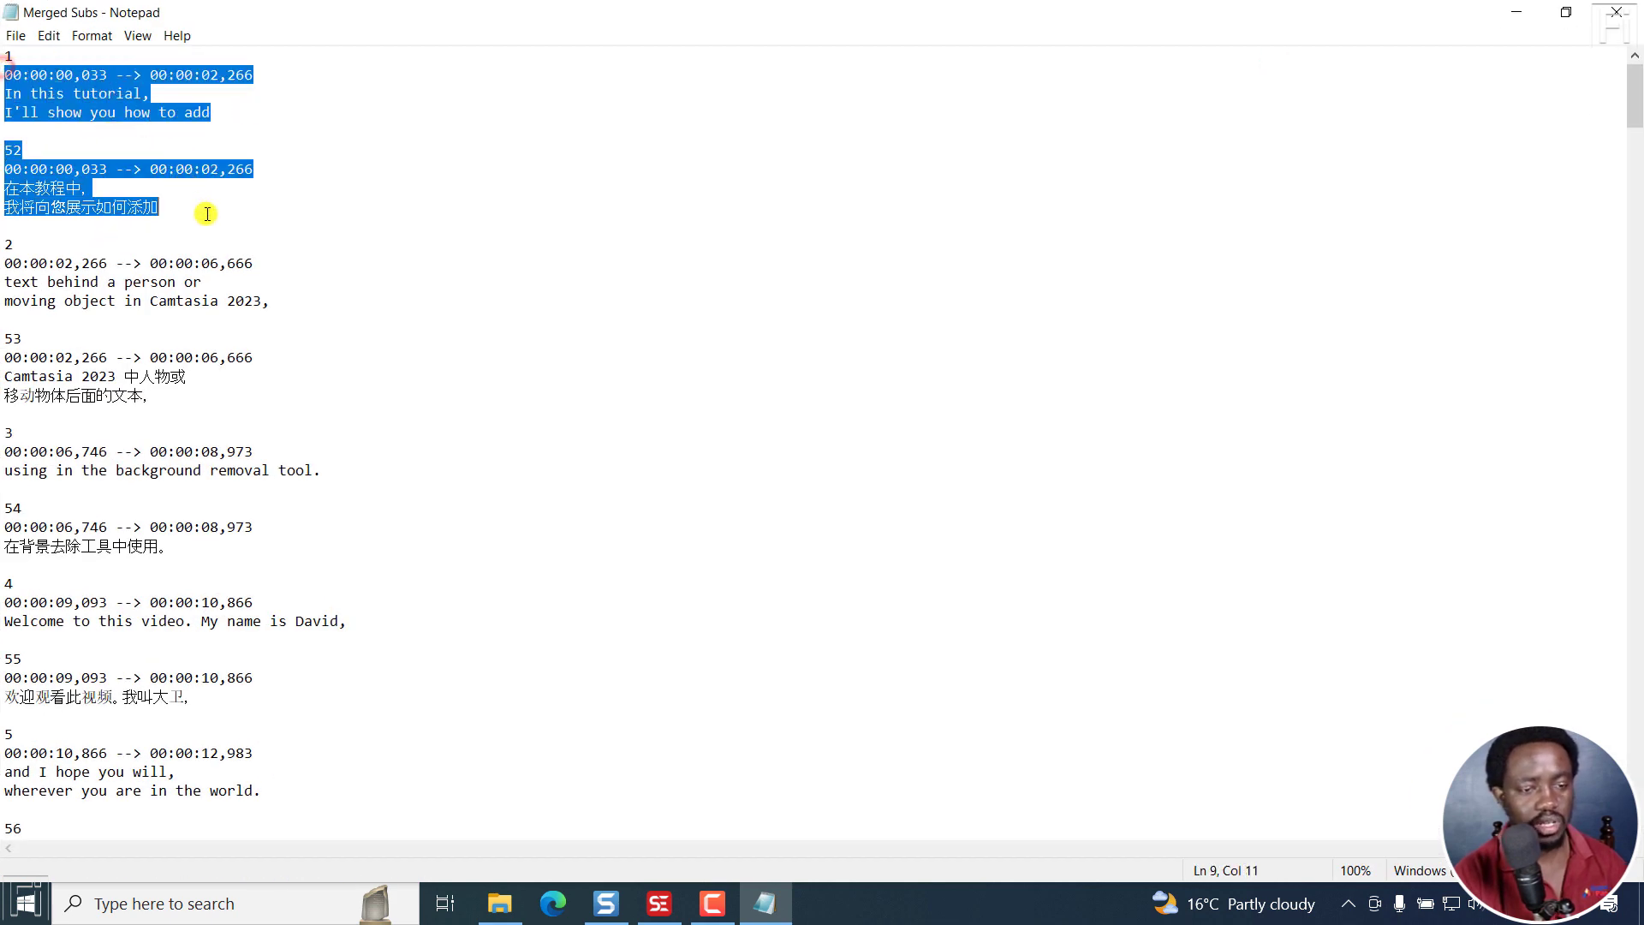
{"action": "left_click", "coordinate": [1567, 12]}
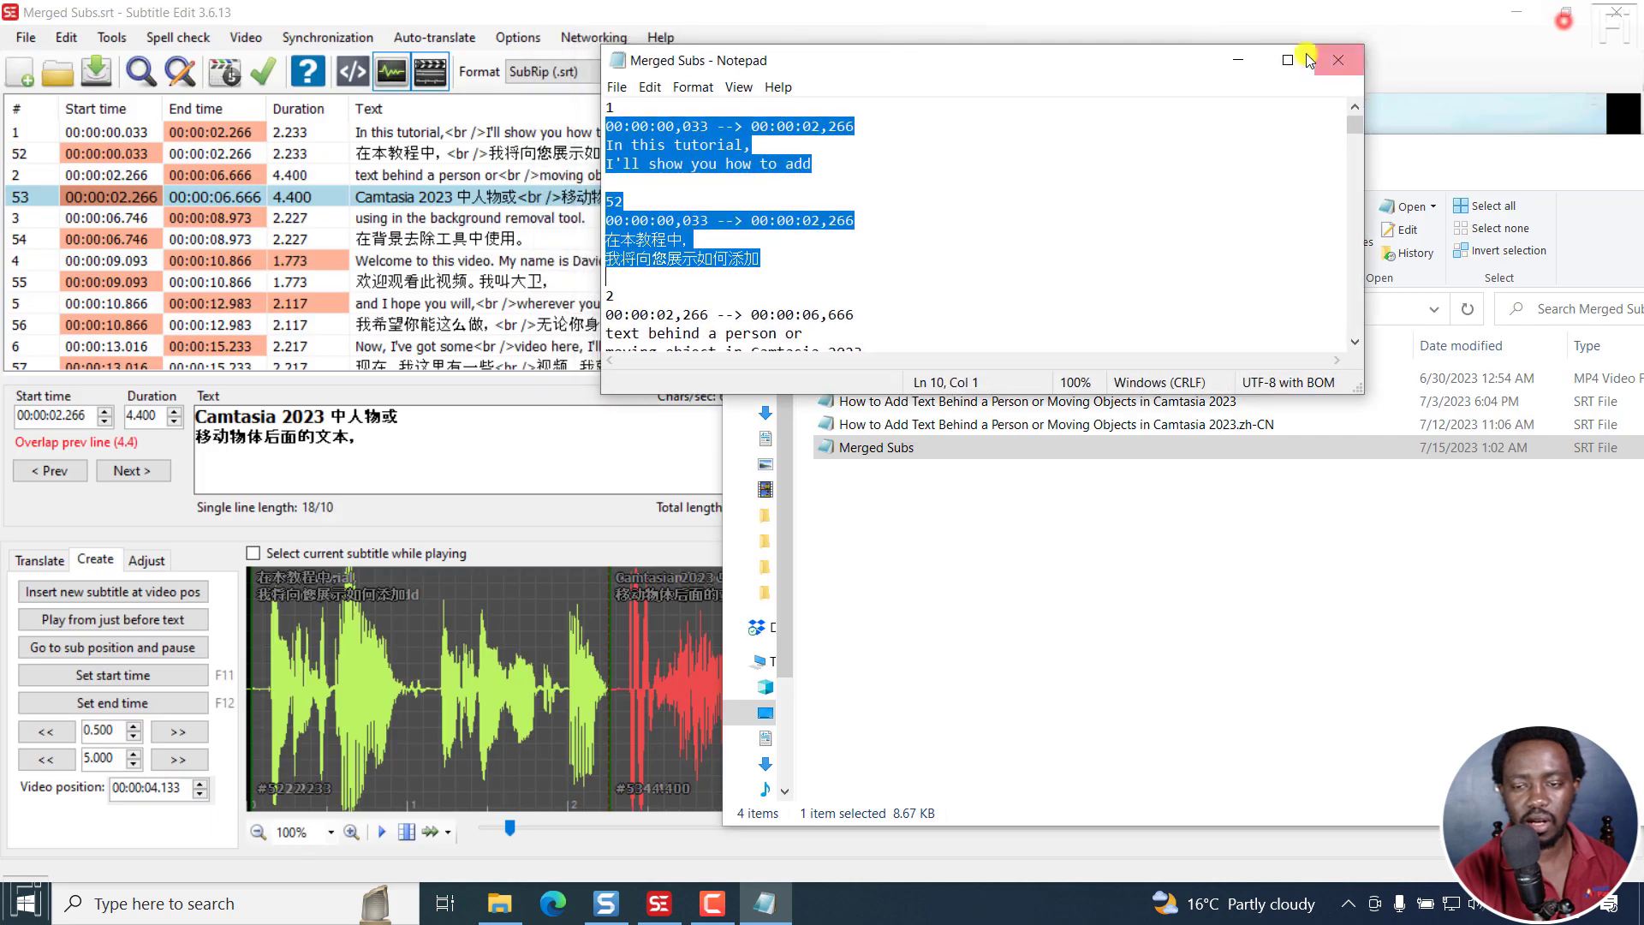
{"action": "left_click", "coordinate": [1340, 58]}
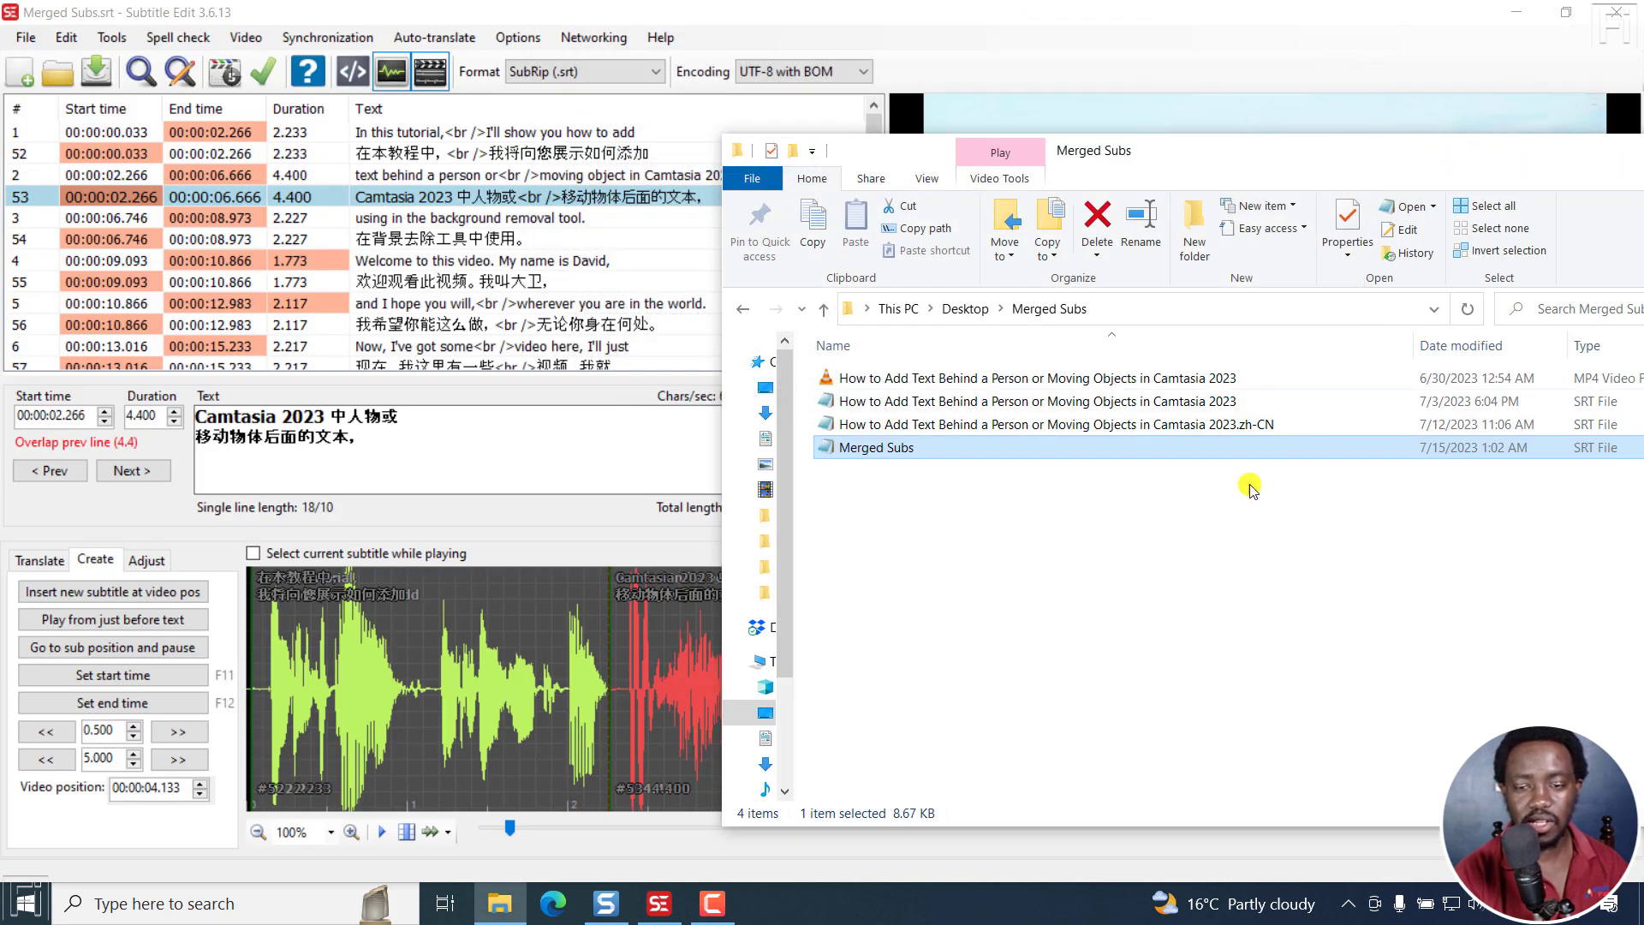
{"action": "left_click", "coordinate": [1240, 531]}
{"action": "left_click", "coordinate": [1008, 3]}
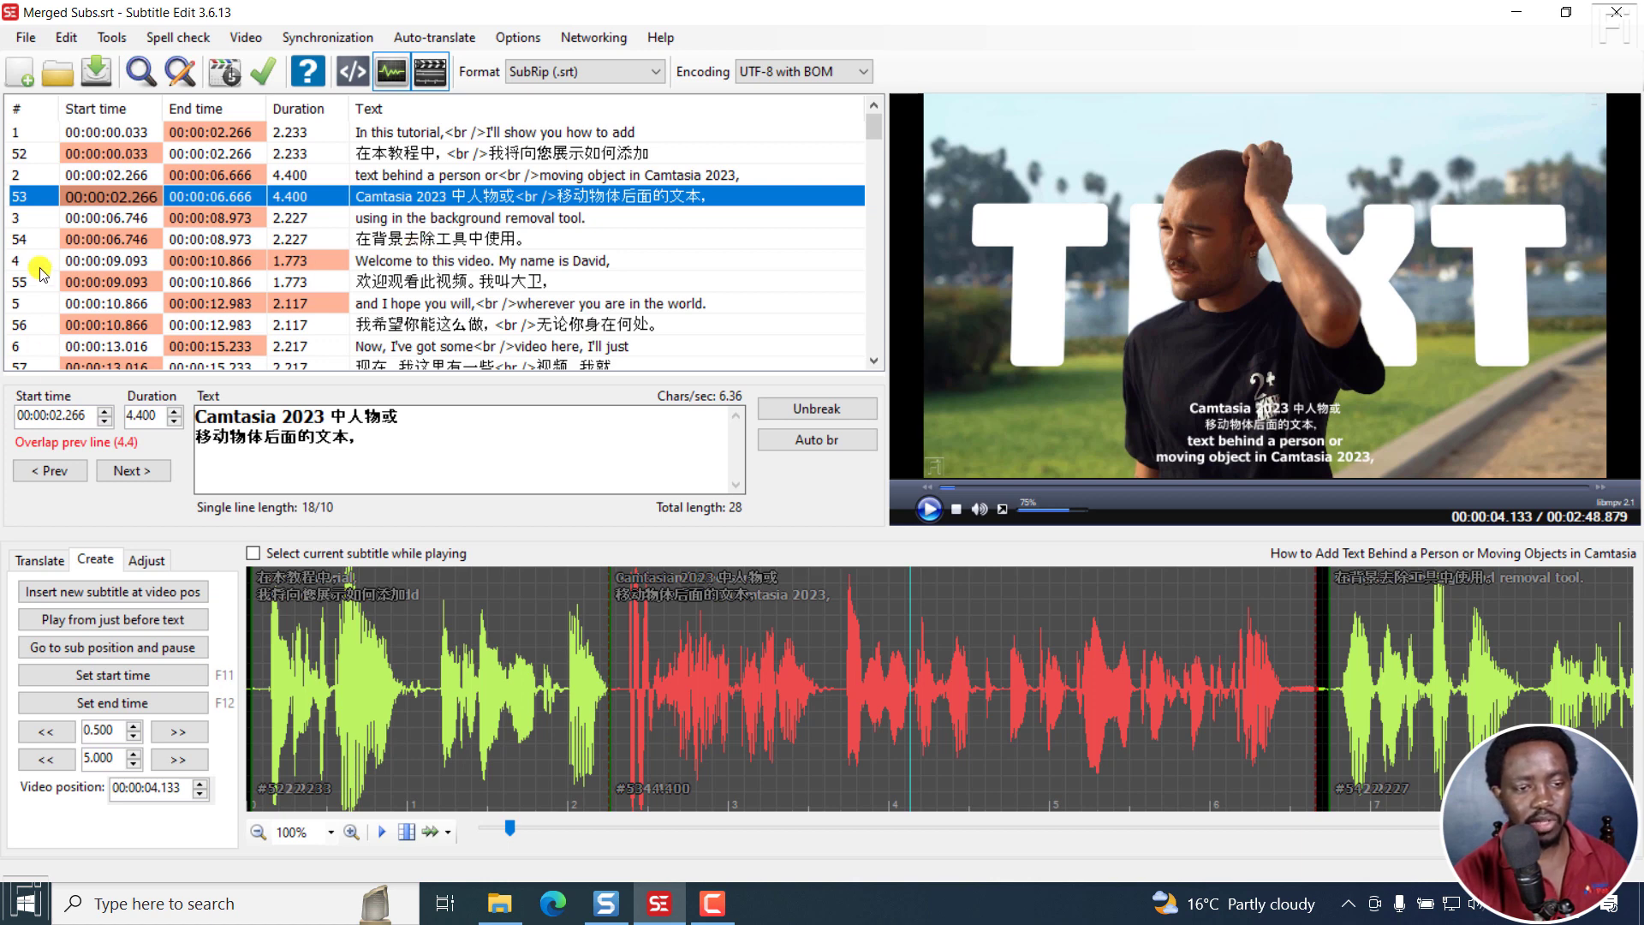
Sort the merged subtitle lines by number
{"action": "left_click", "coordinate": [110, 40]}
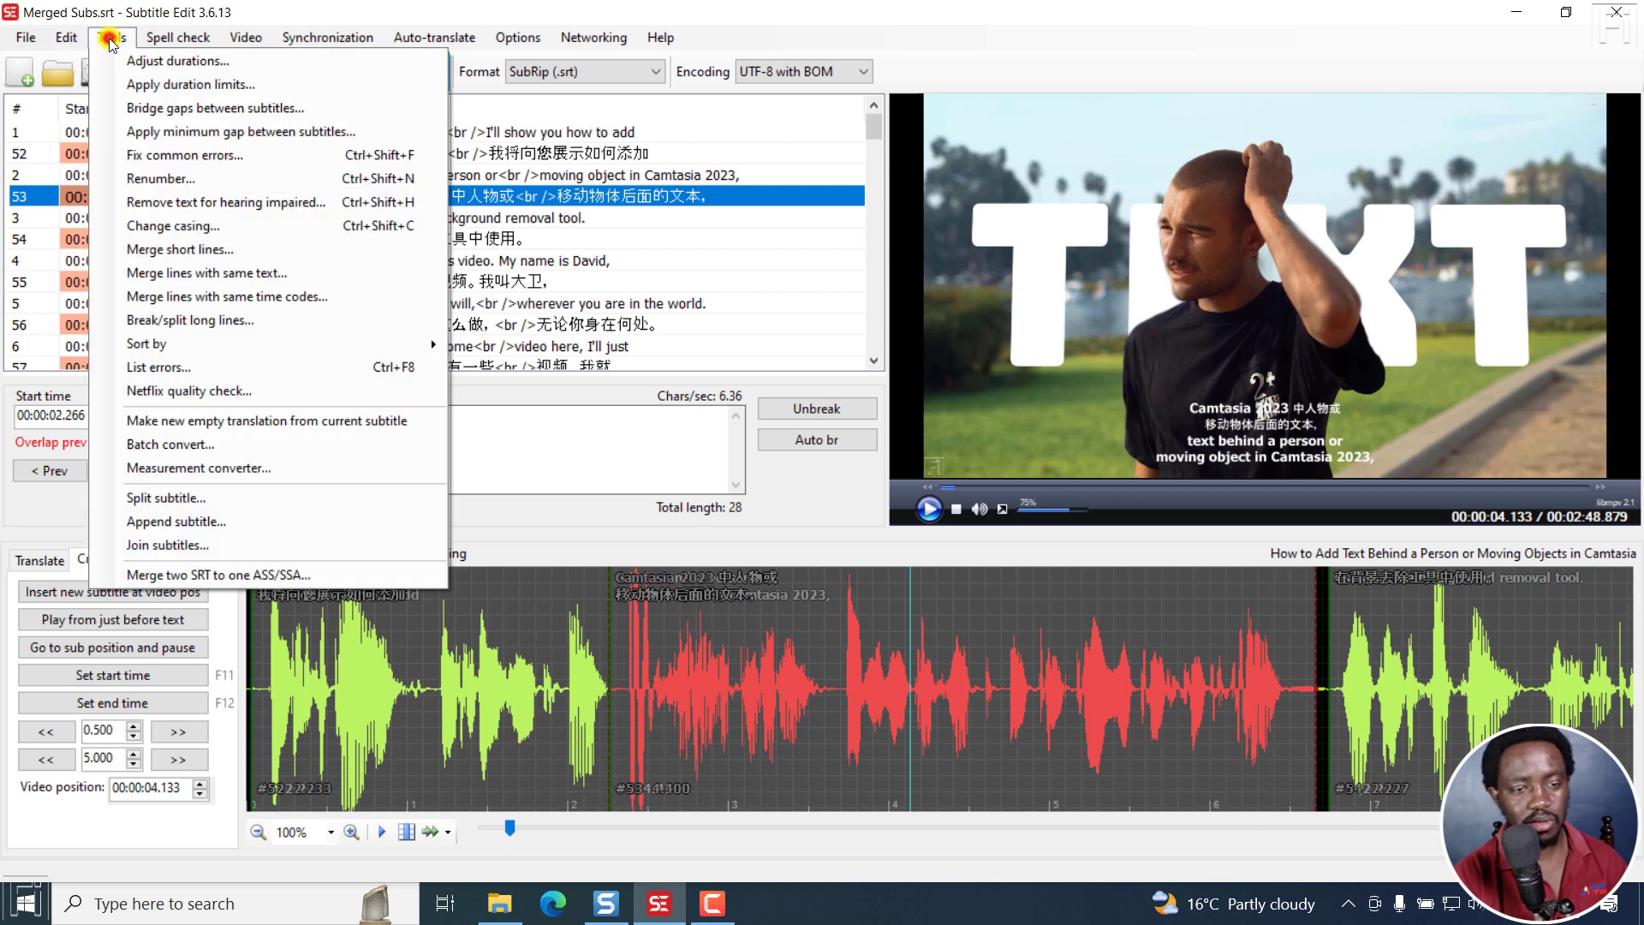
{"action": "left_click", "coordinate": [184, 346]}
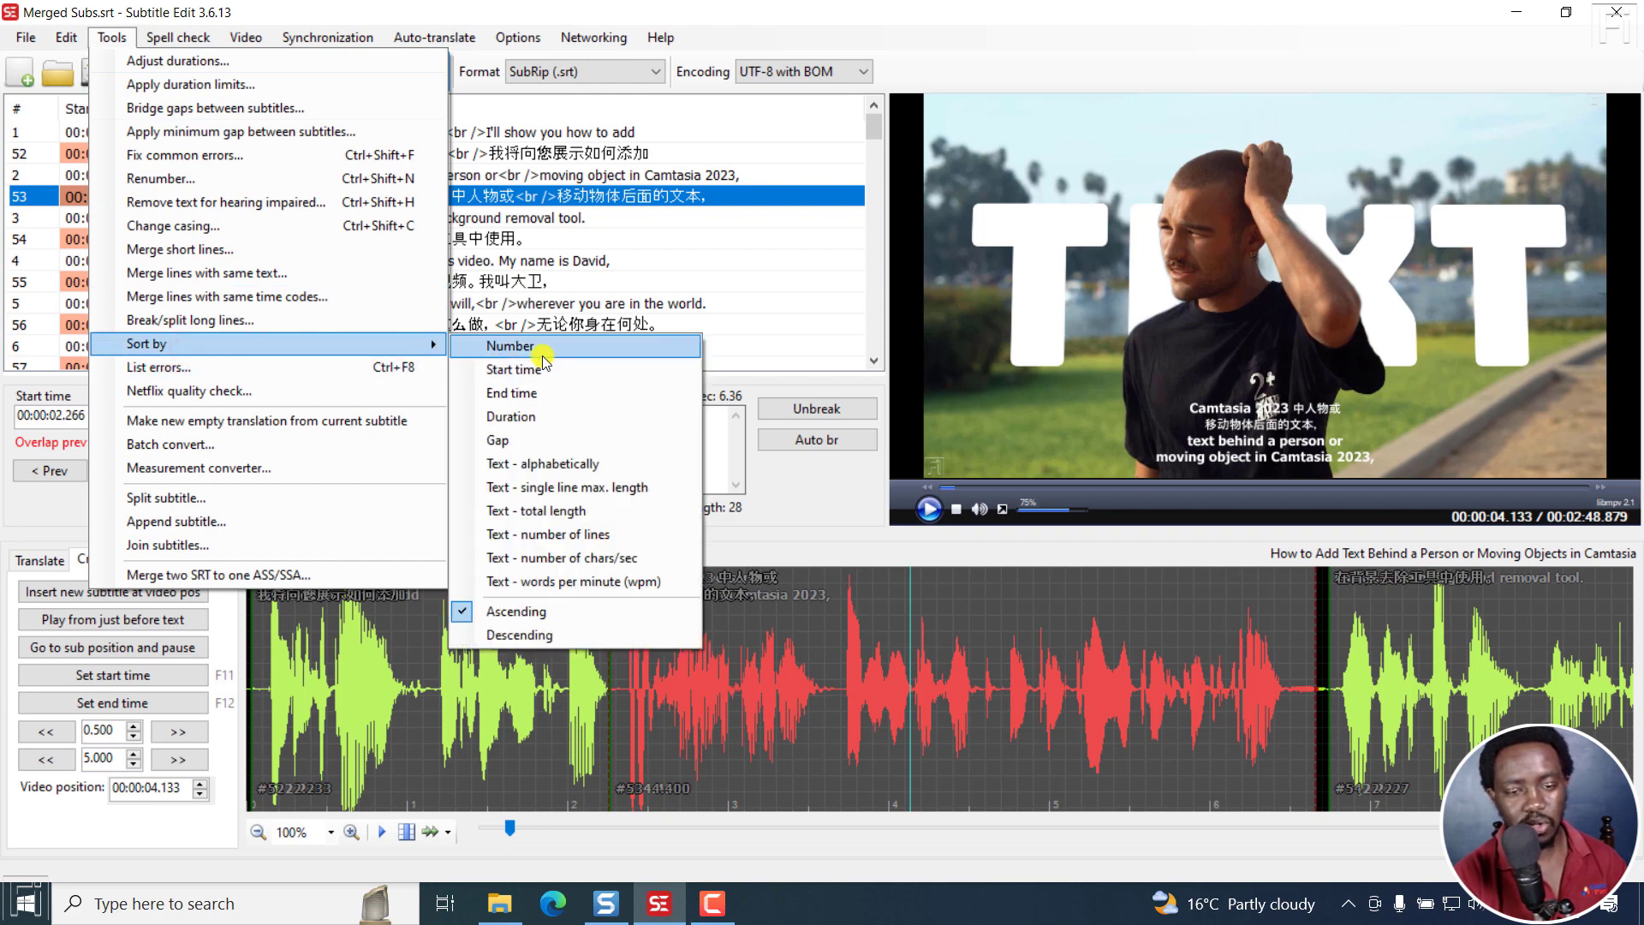
{"action": "left_click", "coordinate": [510, 346]}
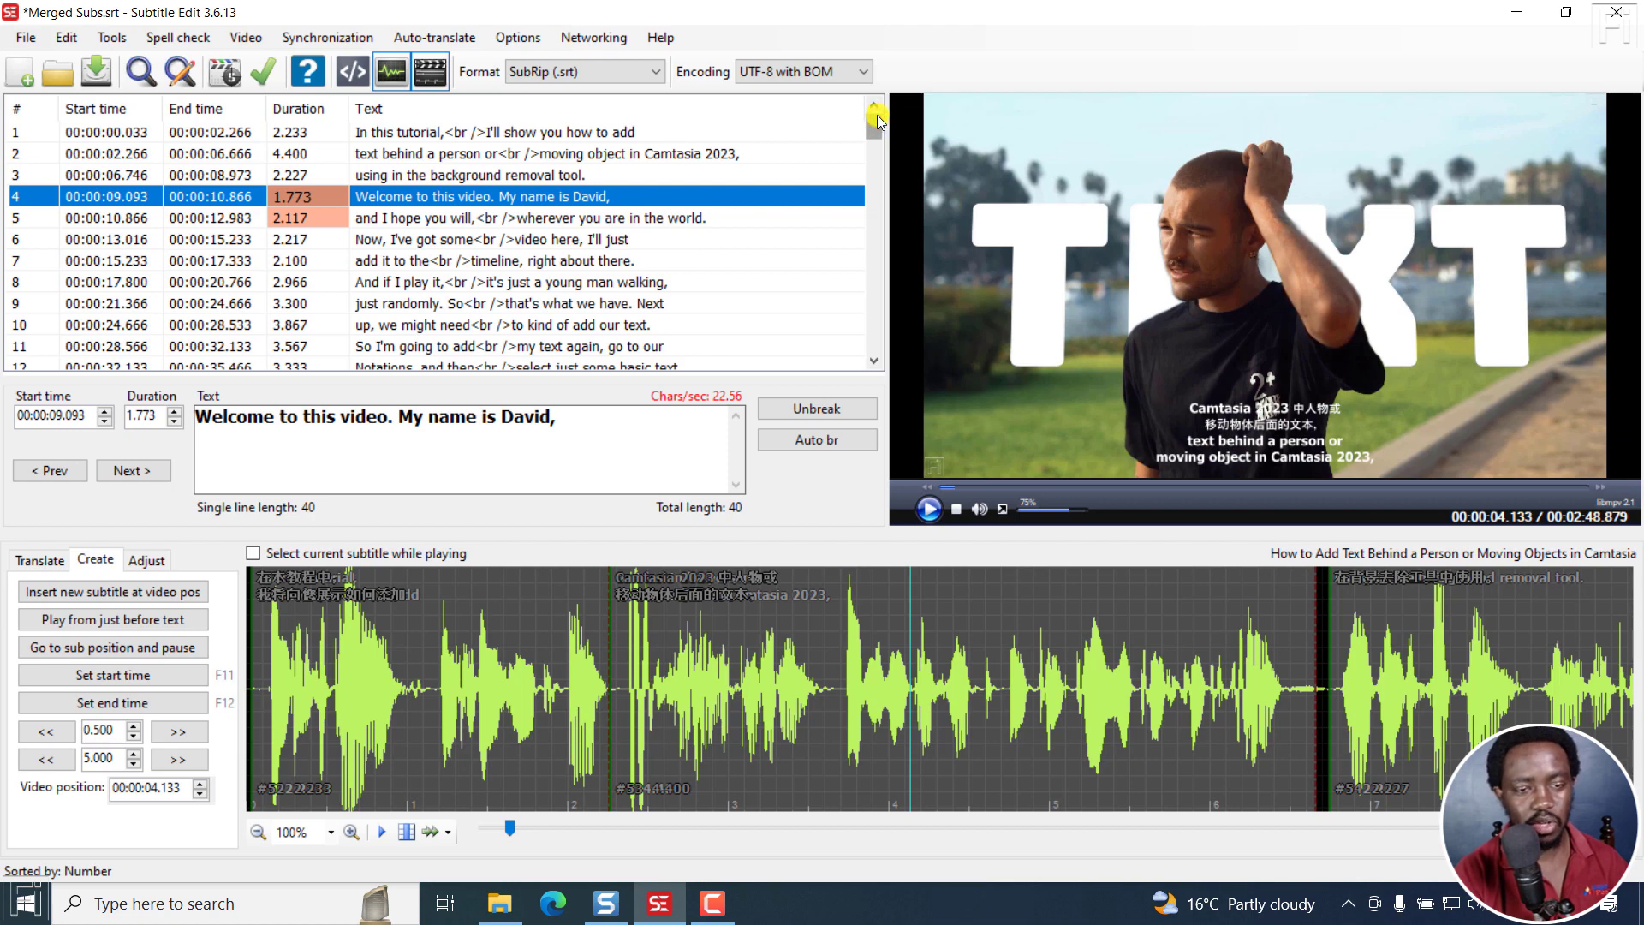
Save only the Chinese lines, numbers 52 to 102, as a separate SubRip file named Merged Subs - Chinese in the Merged Subs folder
{"action": "left_click_drag", "start_coordinate": [871, 128], "coordinate": [880, 229]}
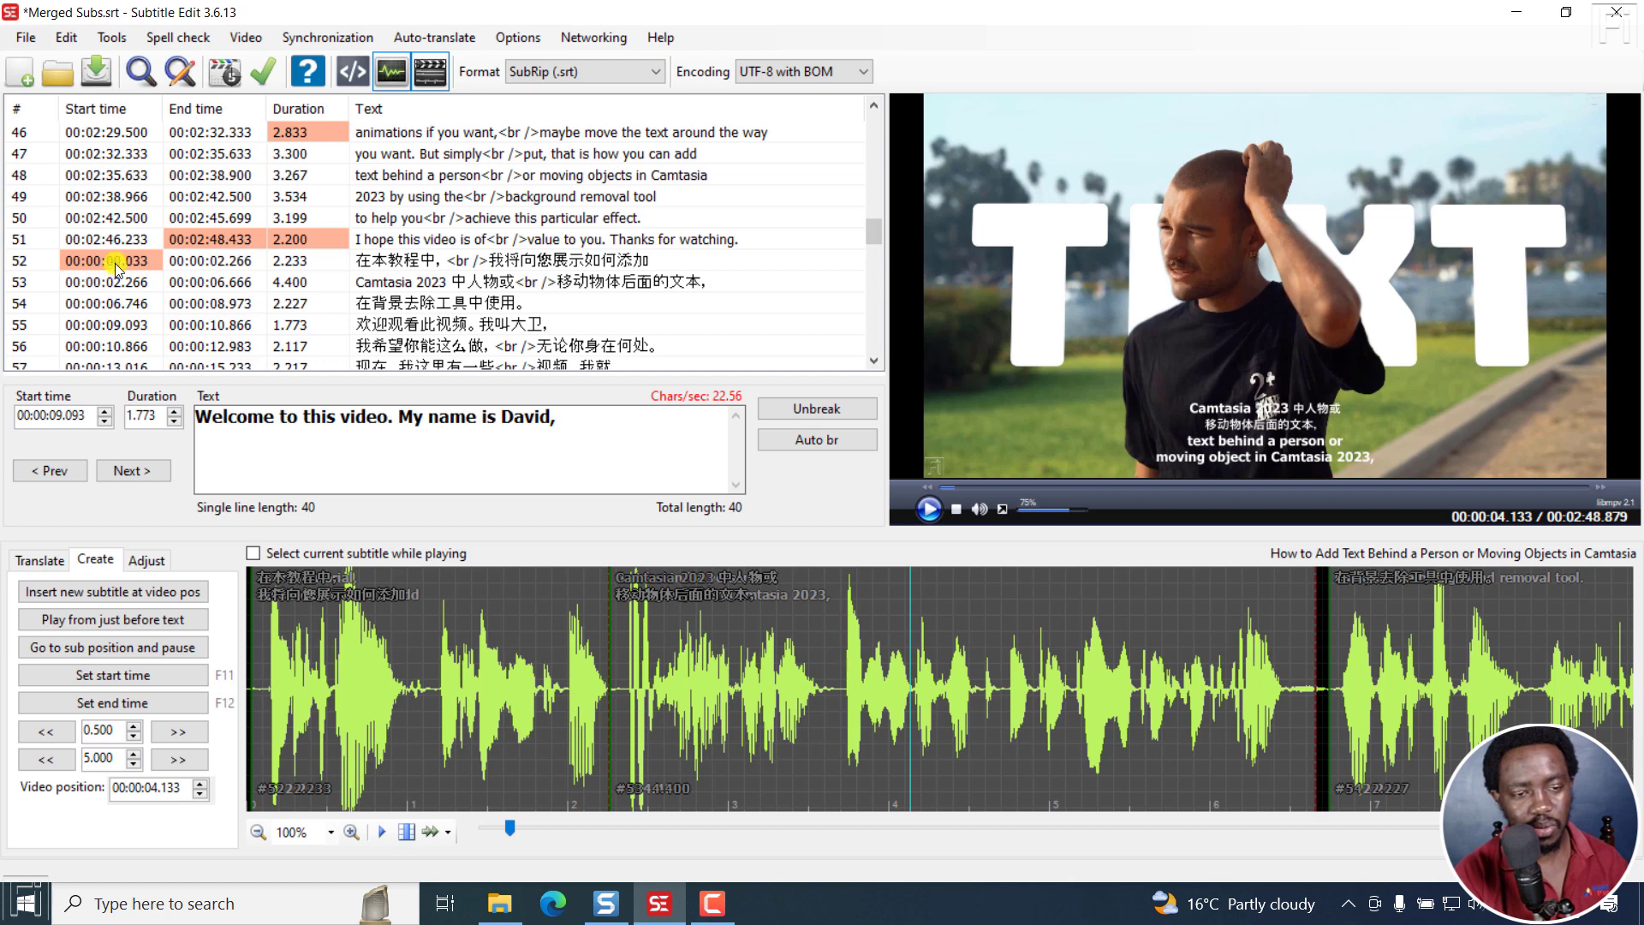
{"action": "left_click", "coordinate": [85, 261]}
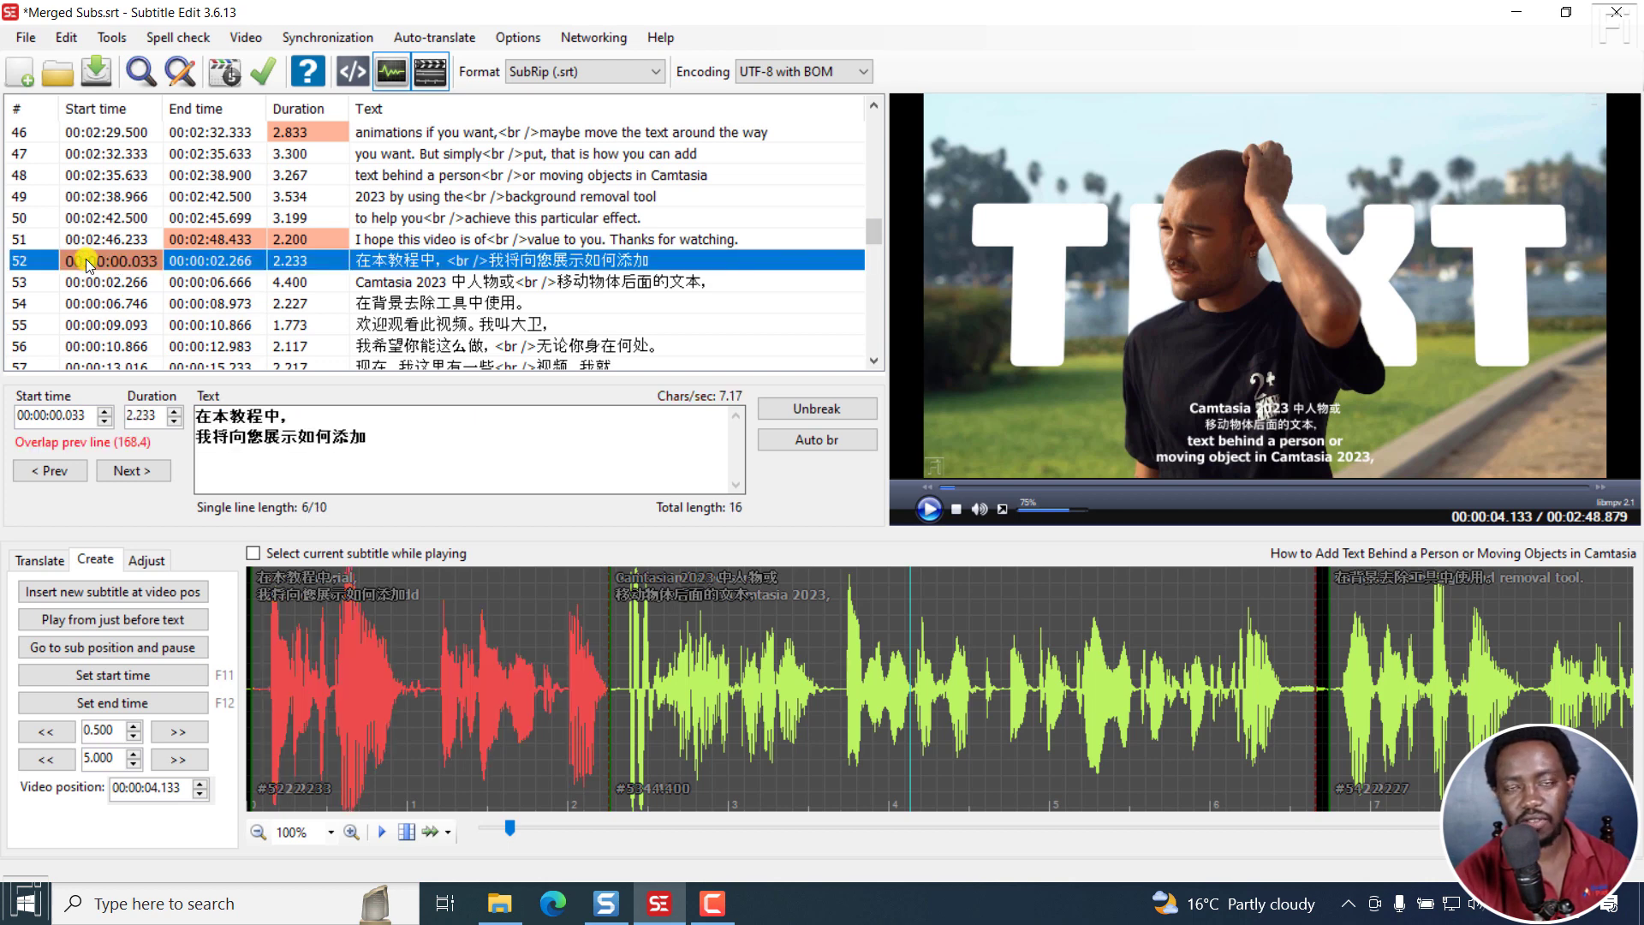
{"action": "key", "text": "shift+Down"}
{"action": "key", "text": "shift+Down"}
{"action": "key", "text": "shift+Down"}
{"action": "key", "text": "shift+Down"}
{"action": "key", "text": "shift+Down"}
{"action": "key", "text": "shift+Down"}
{"action": "key", "text": "shift+Down"}
{"action": "key", "text": "shift+Down"}
{"action": "key", "text": "shift+Down"}
{"action": "key", "text": "shift+Down"}
{"action": "key", "text": "shift+Down"}
{"action": "key", "text": "shift+Down"}
{"action": "key", "text": "shift+Down"}
{"action": "key", "text": "shift+Down"}
{"action": "key", "text": "shift+Down"}
{"action": "key", "text": "shift+Down"}
{"action": "key", "text": "shift+Down"}
{"action": "key", "text": "shift+Down"}
{"action": "key", "text": "shift+Down"}
{"action": "key", "text": "shift+Down"}
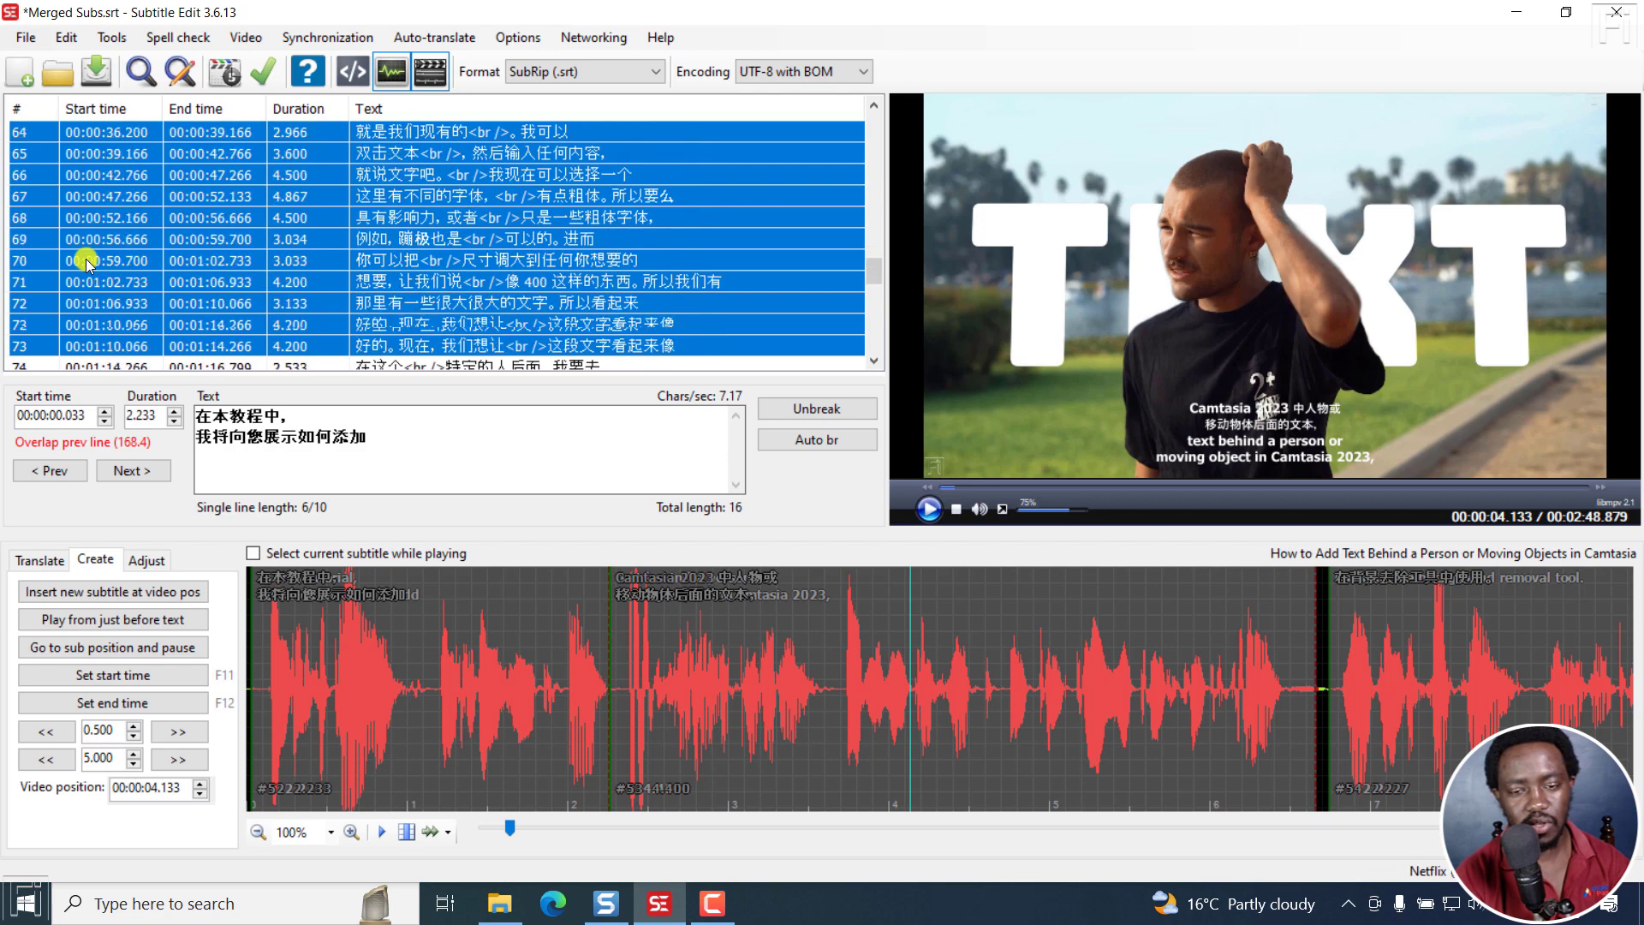
{"action": "key", "text": "shift+Down"}
{"action": "key", "text": "shift+Down"}
{"action": "key", "text": "shift+Down"}
{"action": "key", "text": "shift+Down"}
{"action": "key", "text": "shift+Down"}
{"action": "key", "text": "shift+Down"}
{"action": "key", "text": "shift+Down"}
{"action": "key", "text": "shift+Down"}
{"action": "key", "text": "shift+Down"}
{"action": "key", "text": "shift+Down"}
{"action": "key", "text": "shift+Down"}
{"action": "key", "text": "shift+Down"}
{"action": "key", "text": "shift+Down"}
{"action": "key", "text": "shift+Down"}
{"action": "key", "text": "shift+Down"}
{"action": "key", "text": "shift+Down"}
{"action": "key", "text": "shift+Down"}
{"action": "key", "text": "shift+Down"}
{"action": "key", "text": "shift+Down"}
{"action": "key", "text": "shift+Down"}
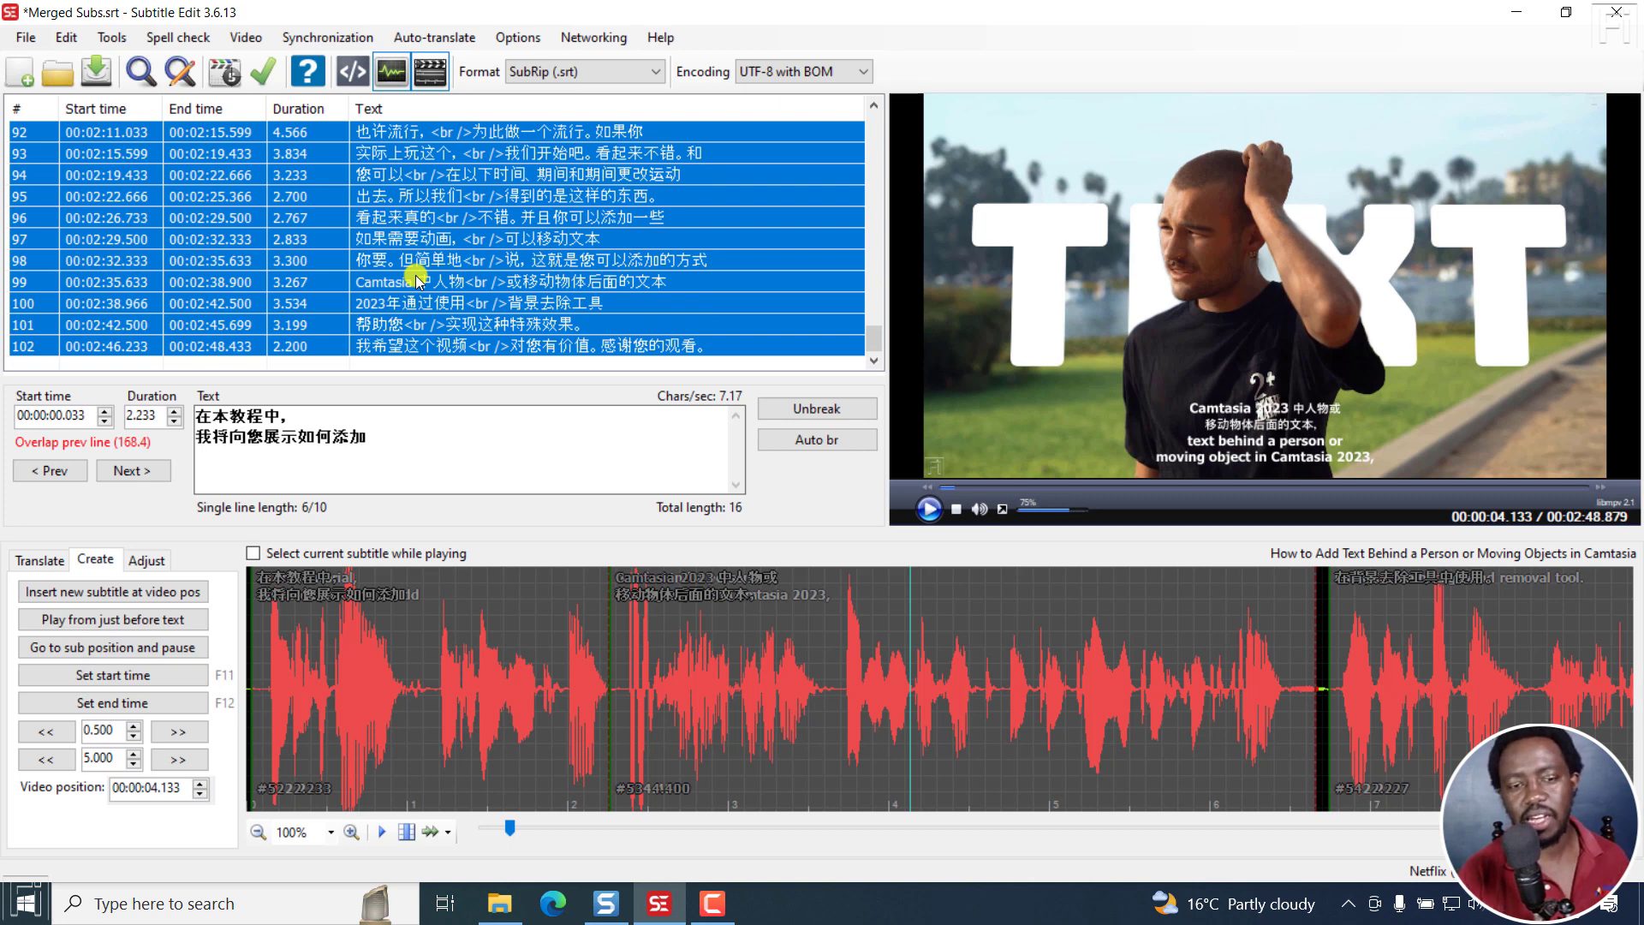
{"action": "right_click", "coordinate": [520, 248]}
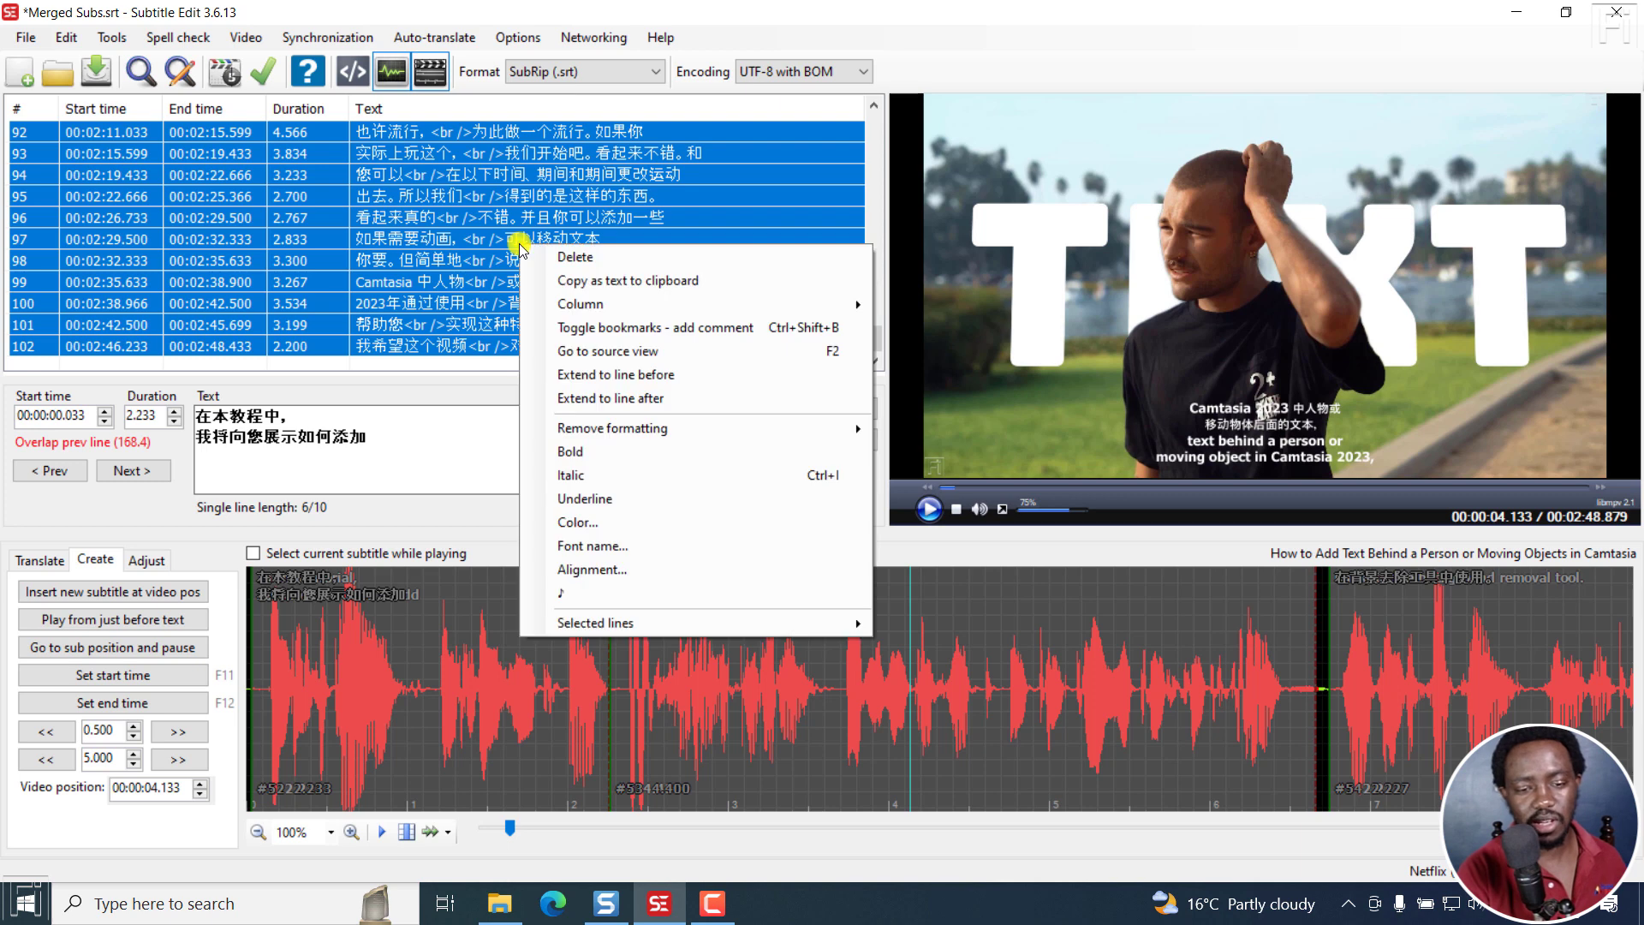
{"action": "mouse_move", "coordinate": [634, 625]}
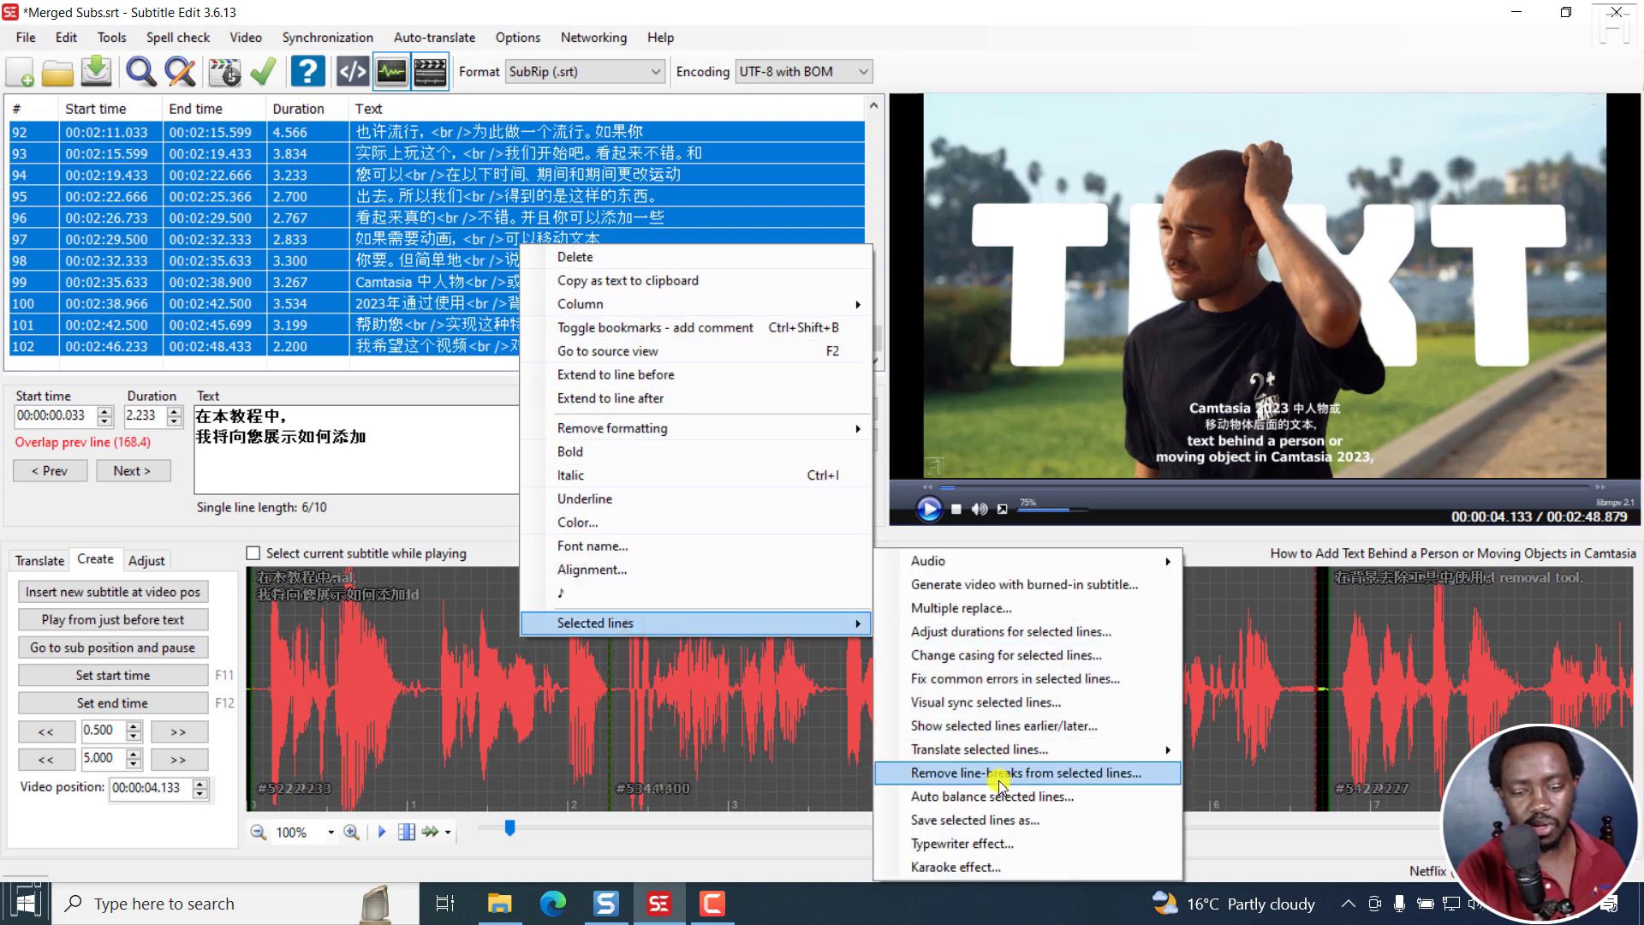
{"action": "left_click", "coordinate": [977, 822]}
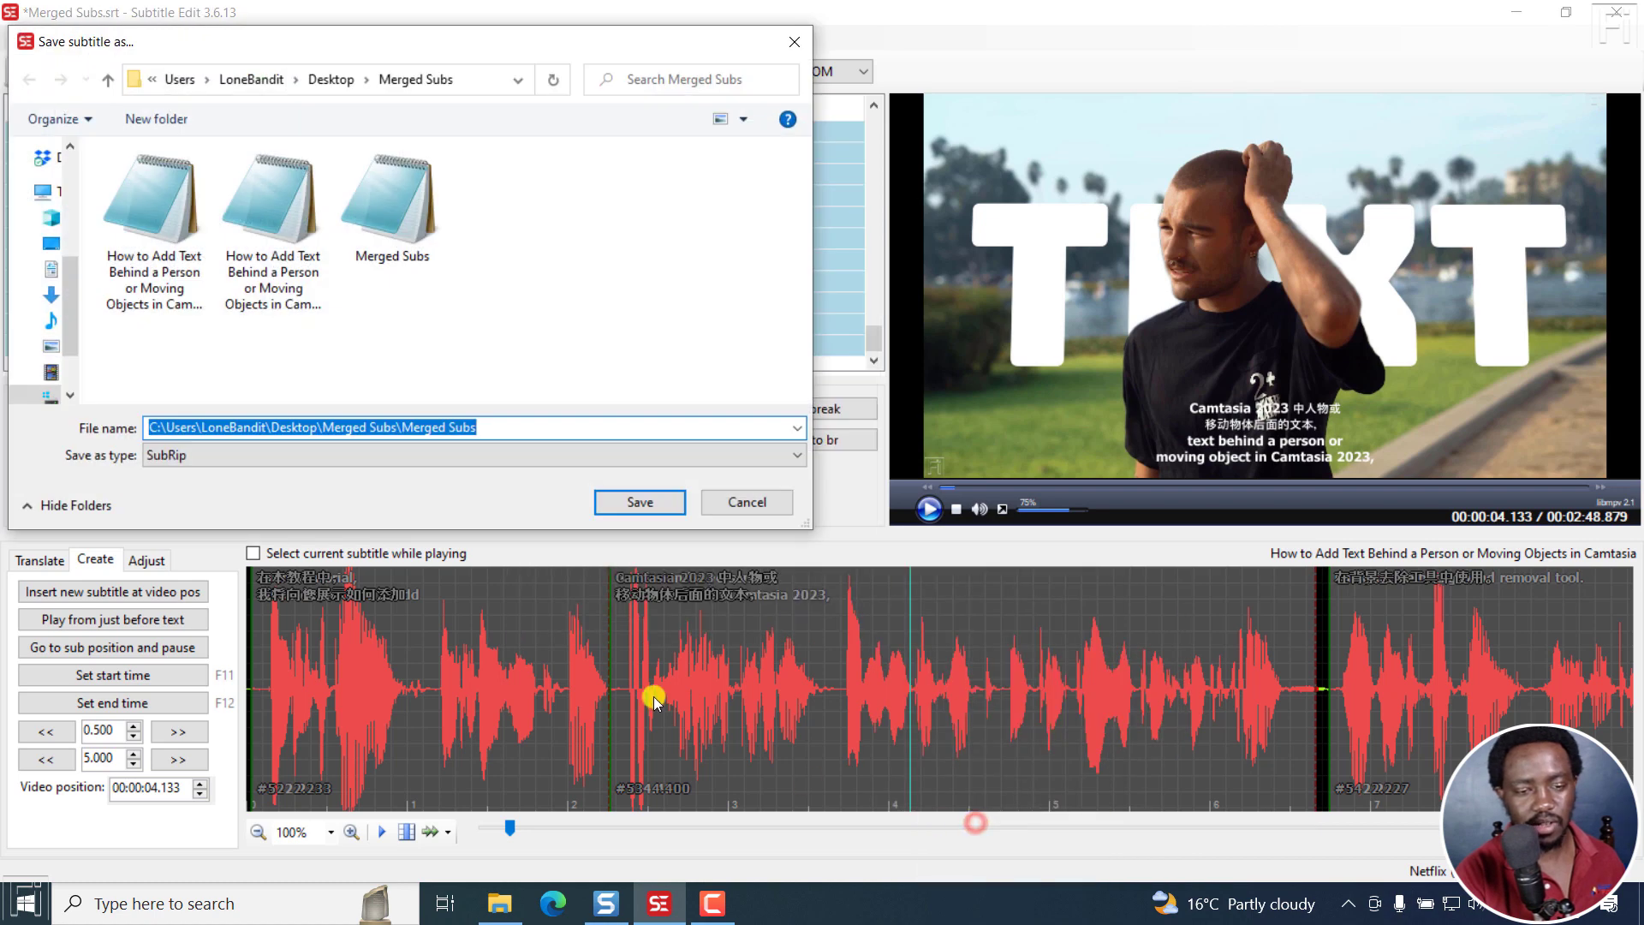
{"action": "left_click", "coordinate": [512, 433]}
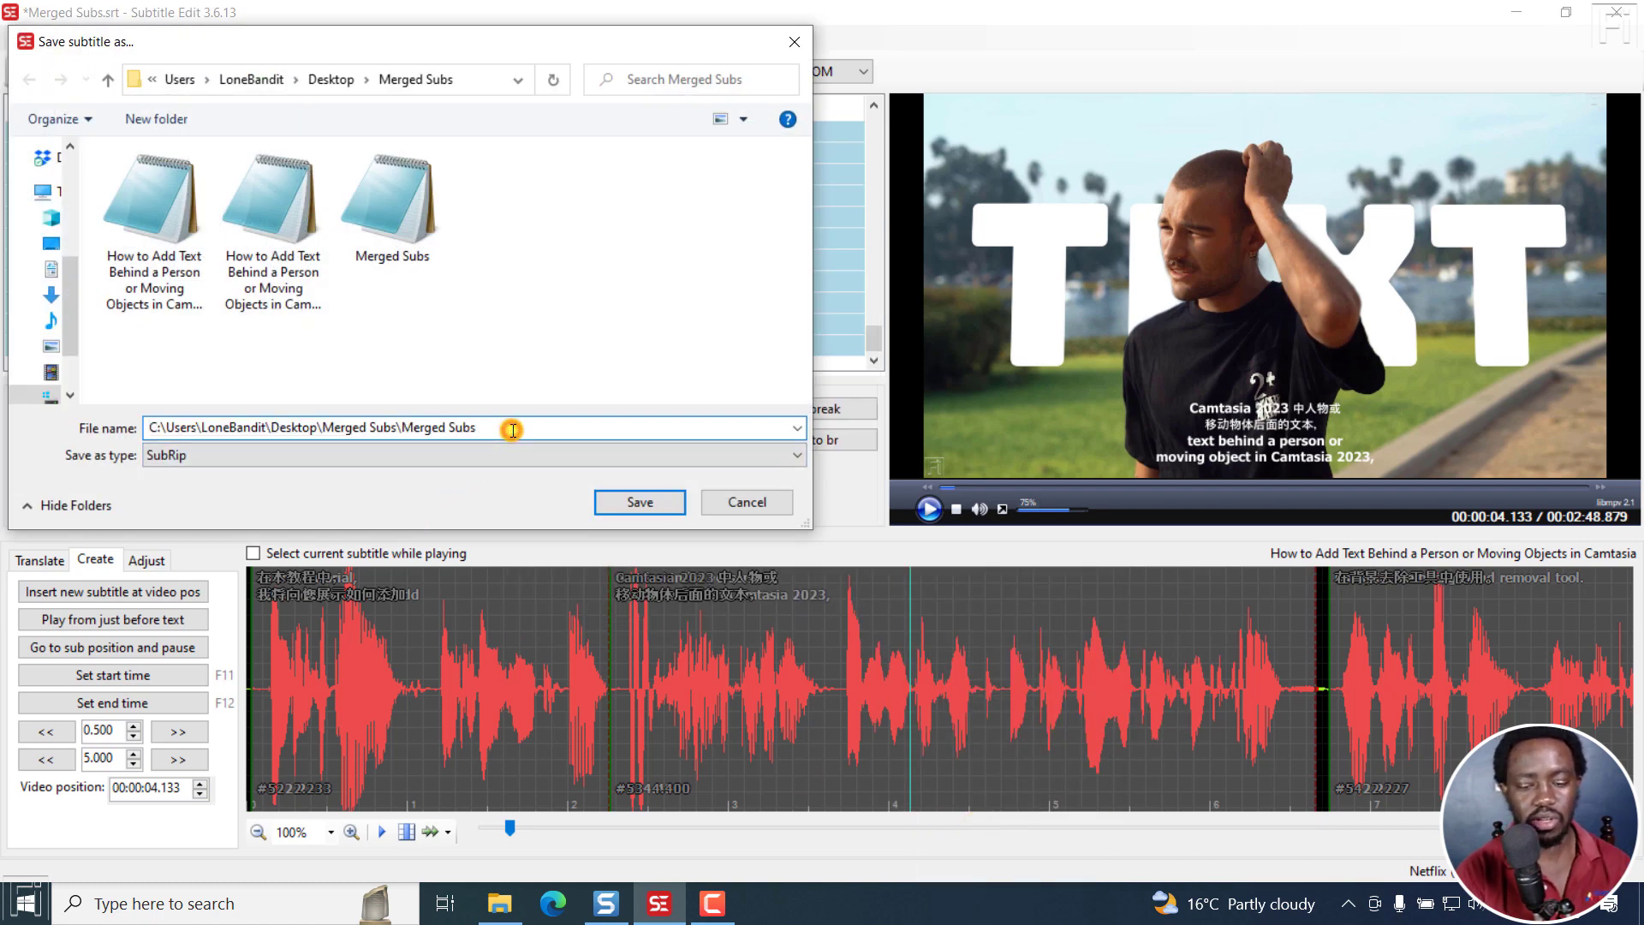
{"action": "type", "text": "- Ch"}
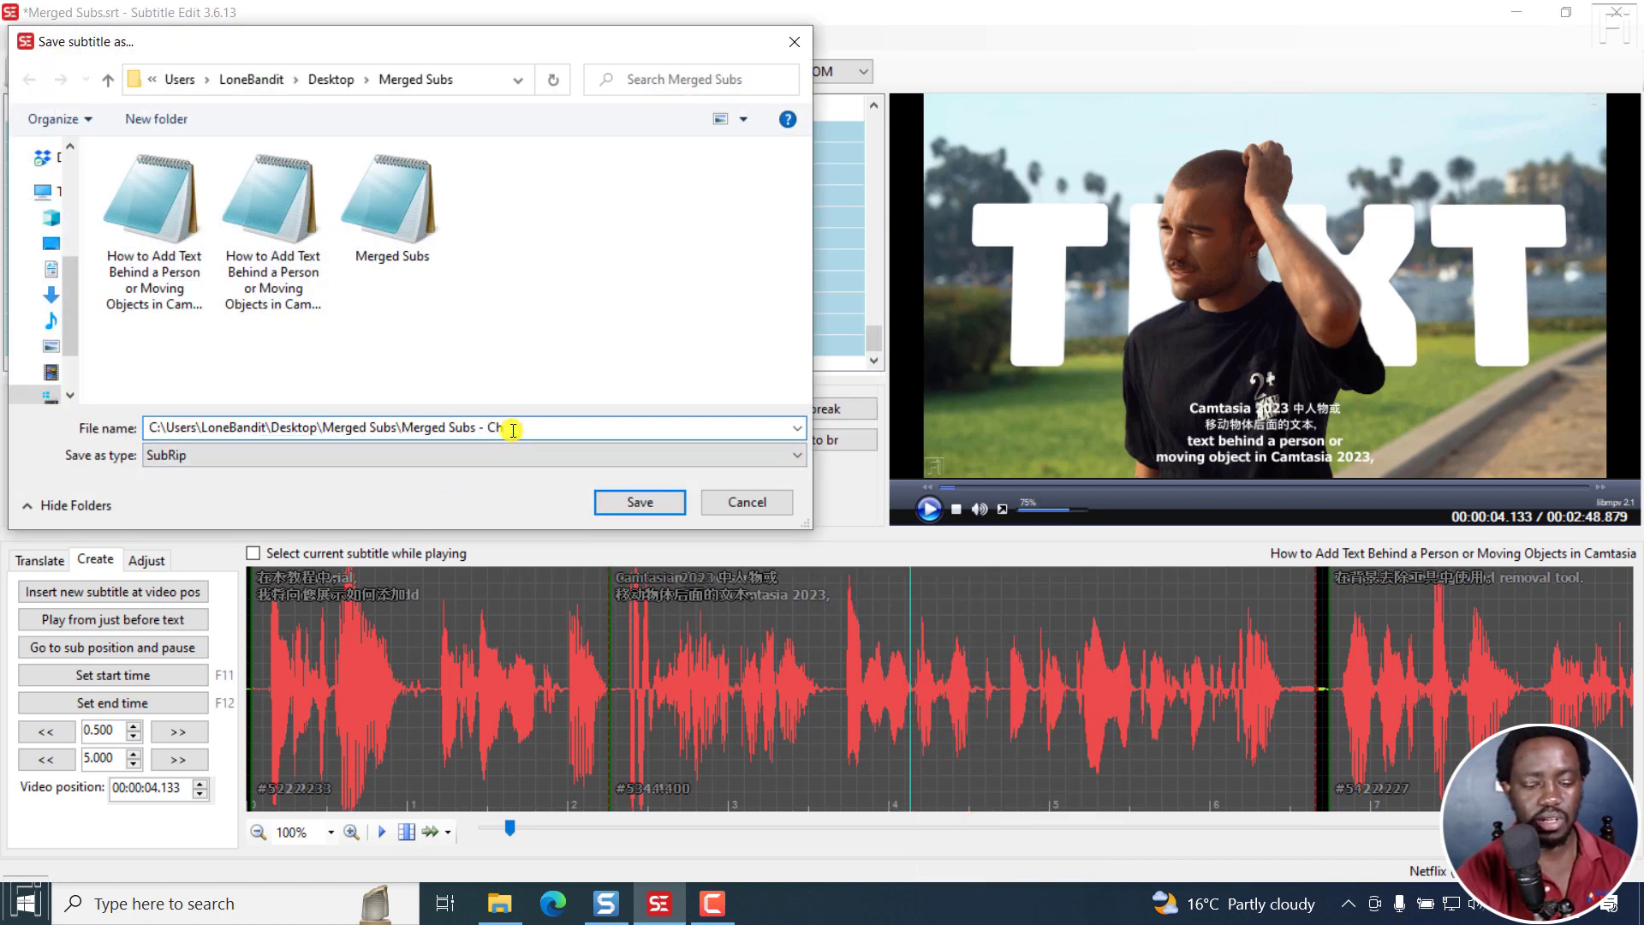
{"action": "type", "text": "inese"}
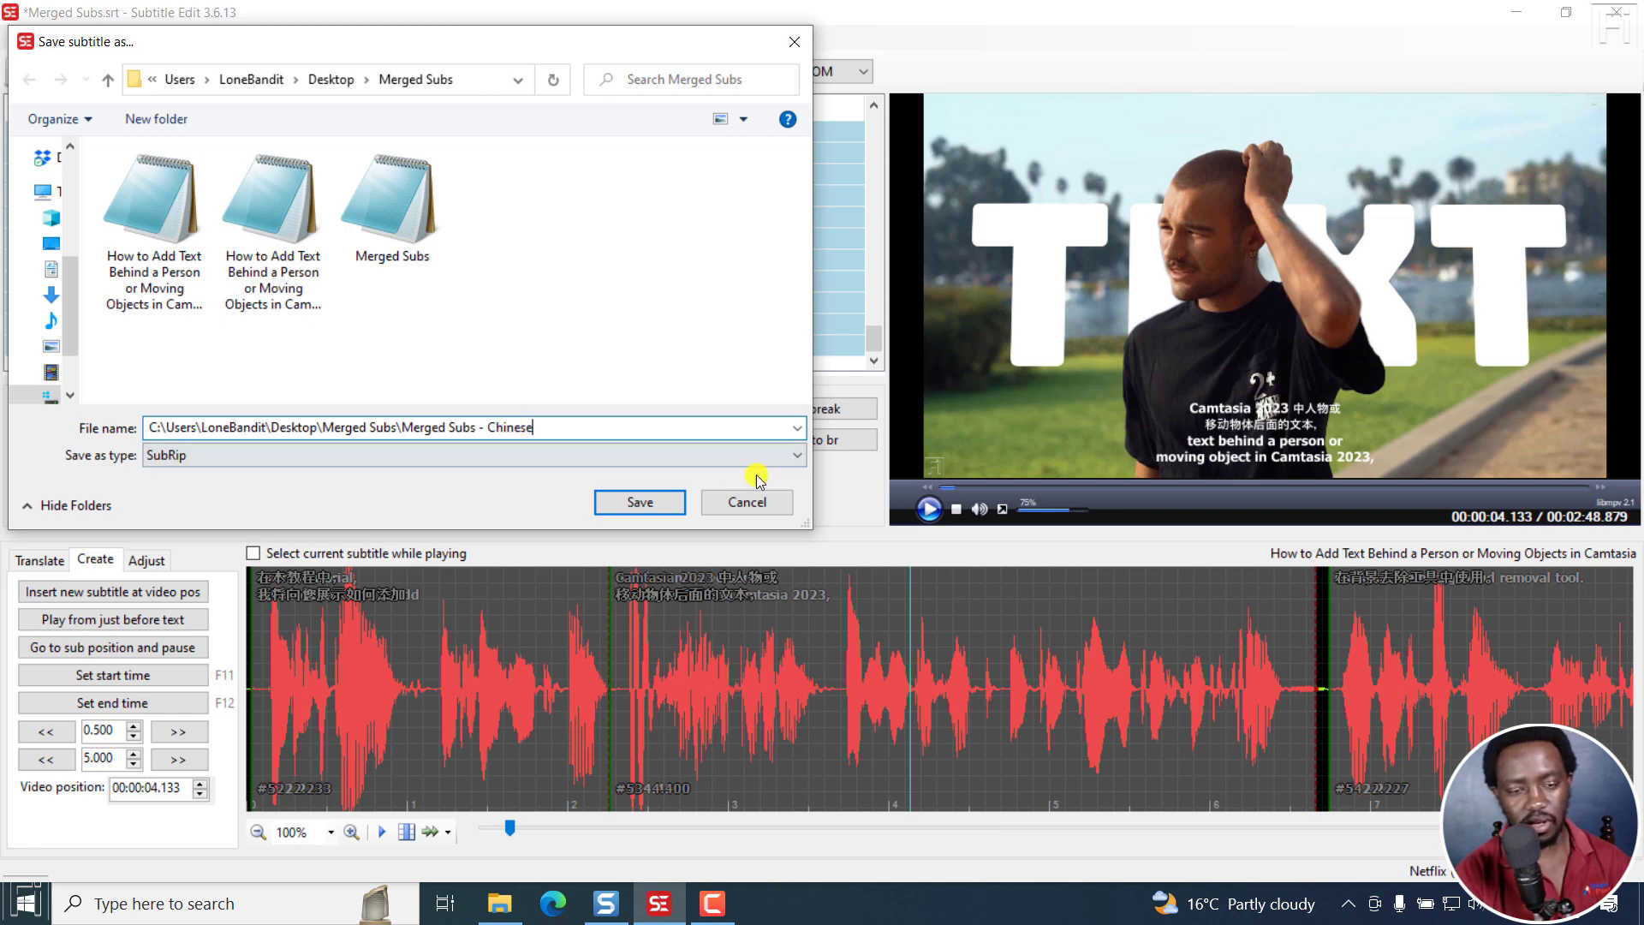
{"action": "left_click", "coordinate": [641, 502]}
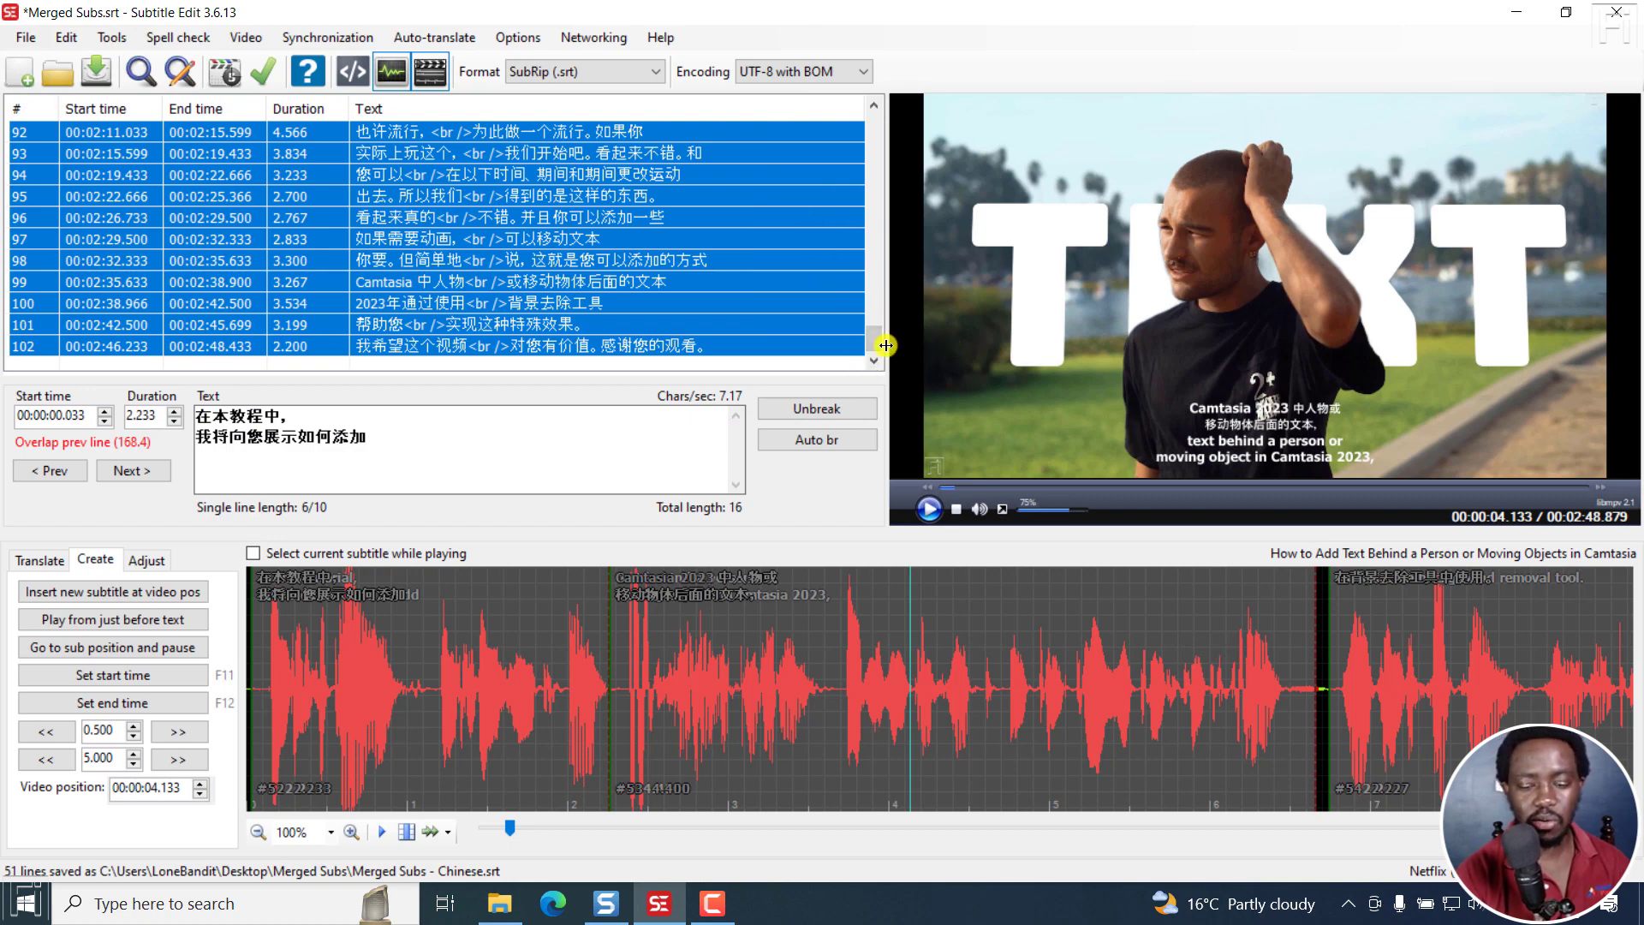
Delete the Chinese lines 52 to 102 from the Merged Subs file and save the remaining English subtitle
{"action": "key", "text": "Delete"}
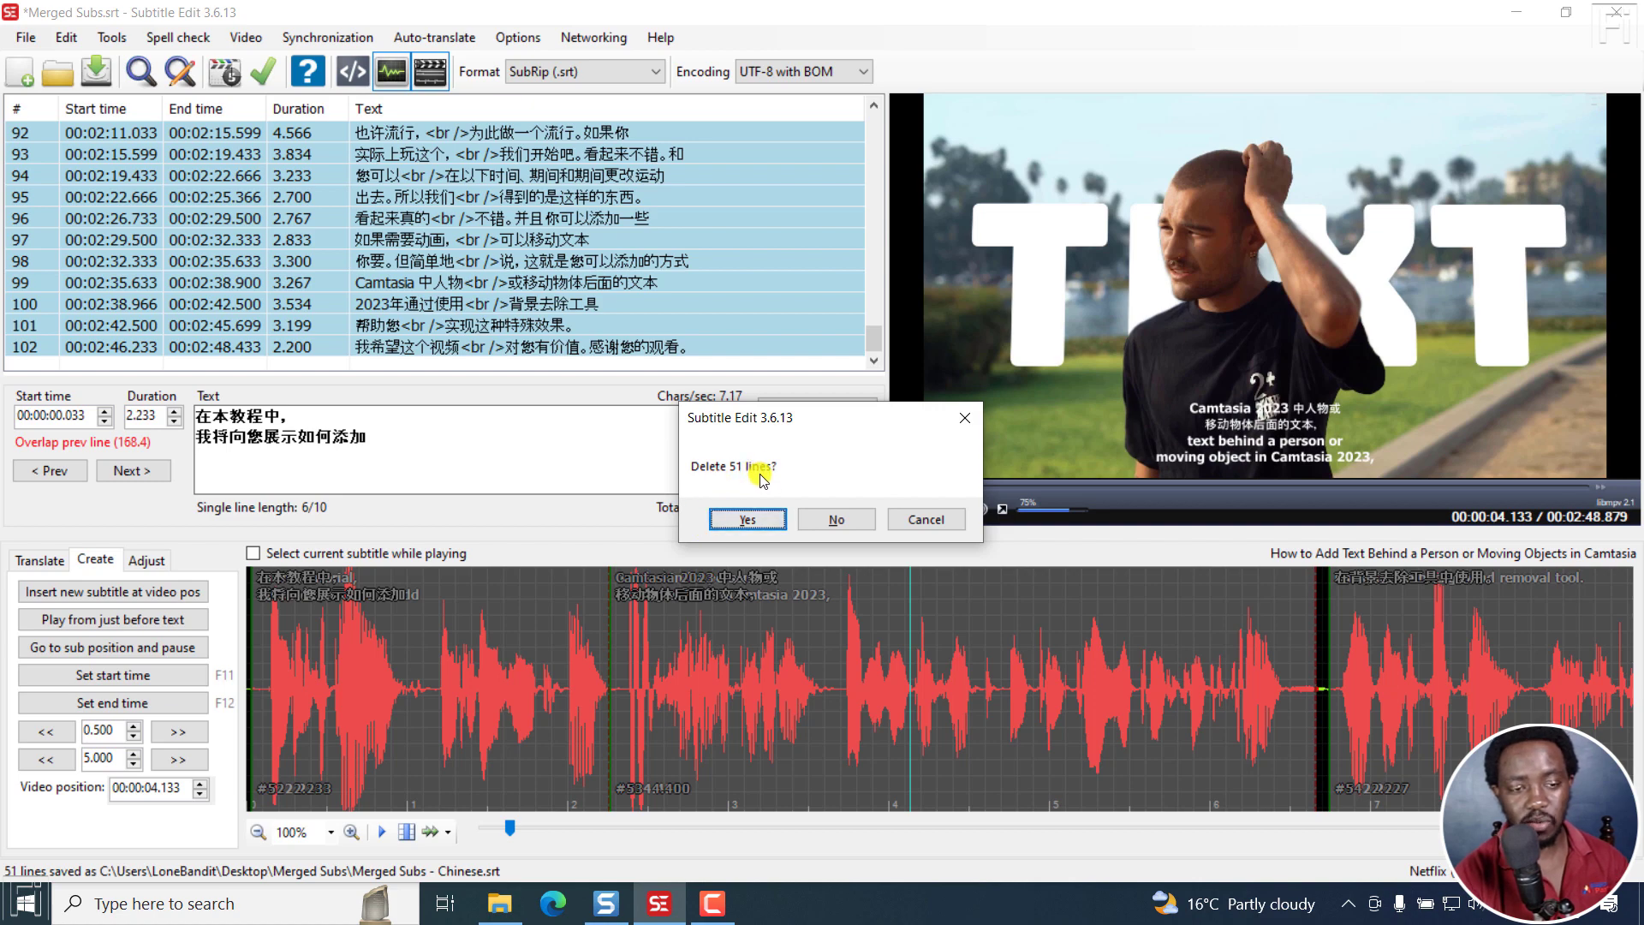
{"action": "left_click", "coordinate": [748, 521]}
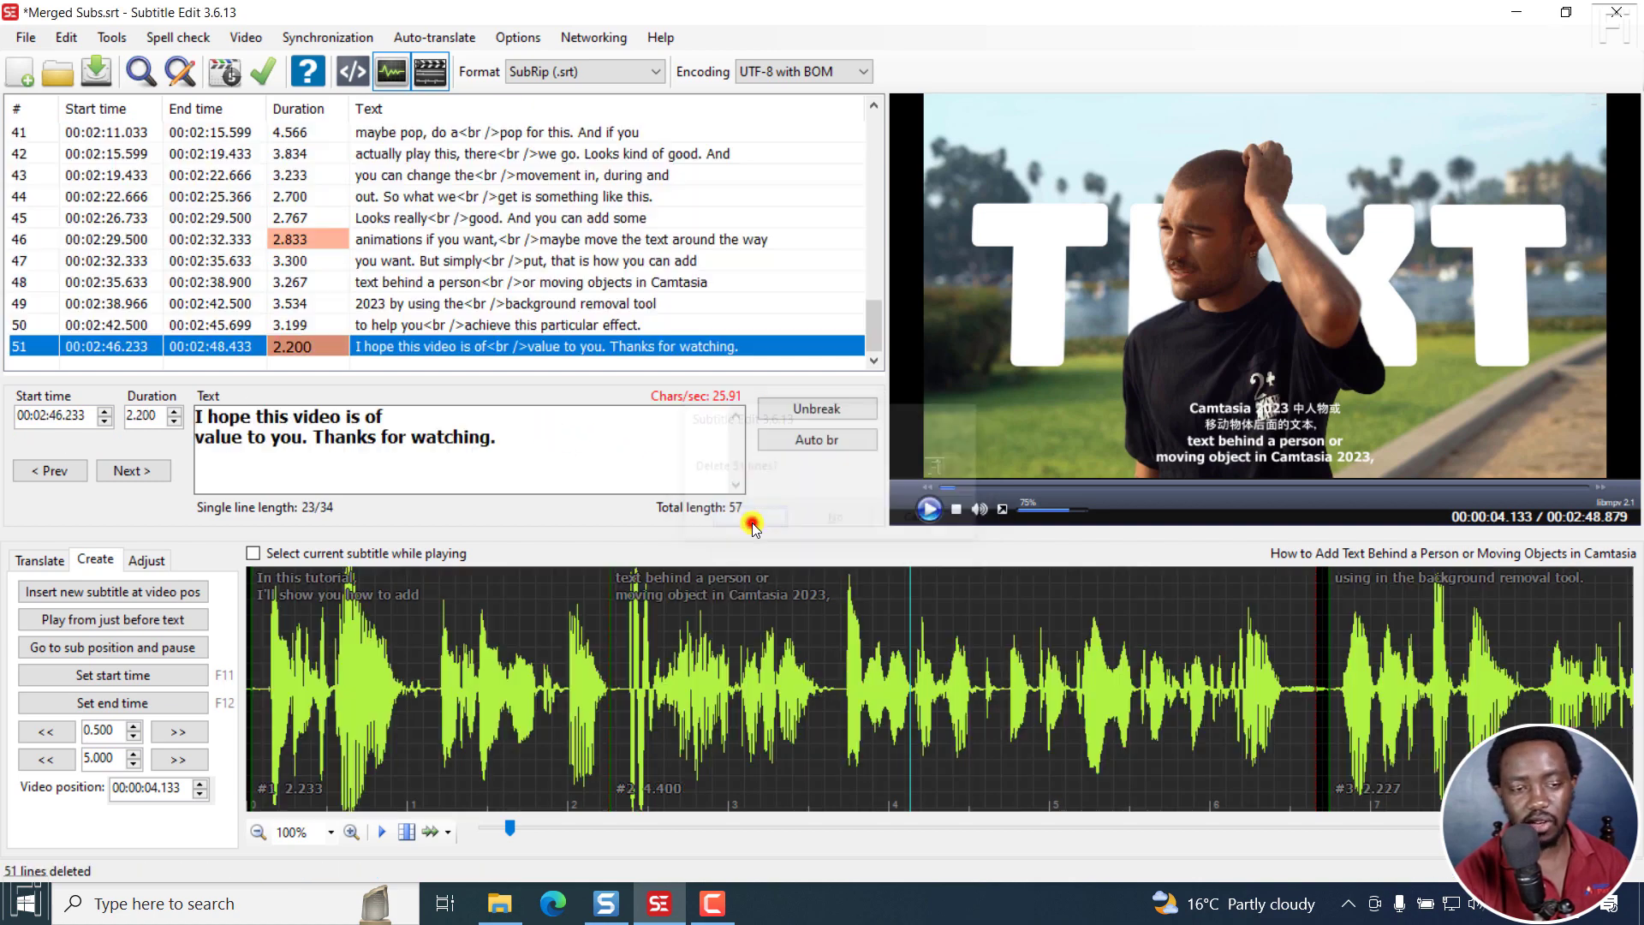
{"action": "left_click_drag", "start_coordinate": [877, 338], "coordinate": [877, 374]}
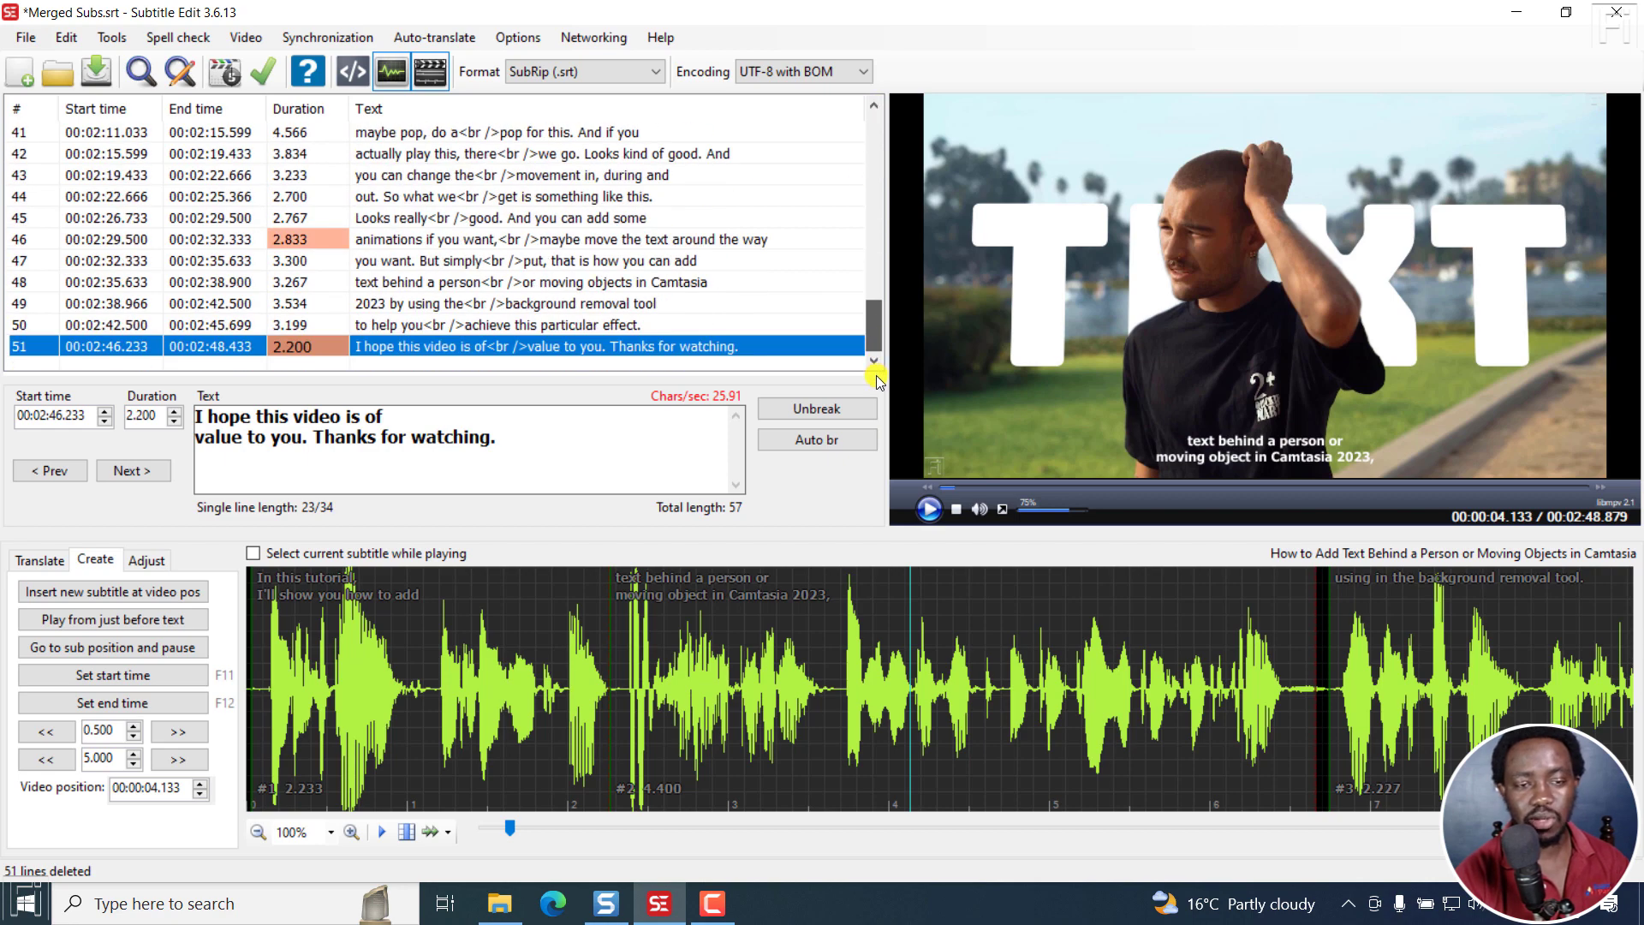
{"action": "key", "text": "ctrl+s"}
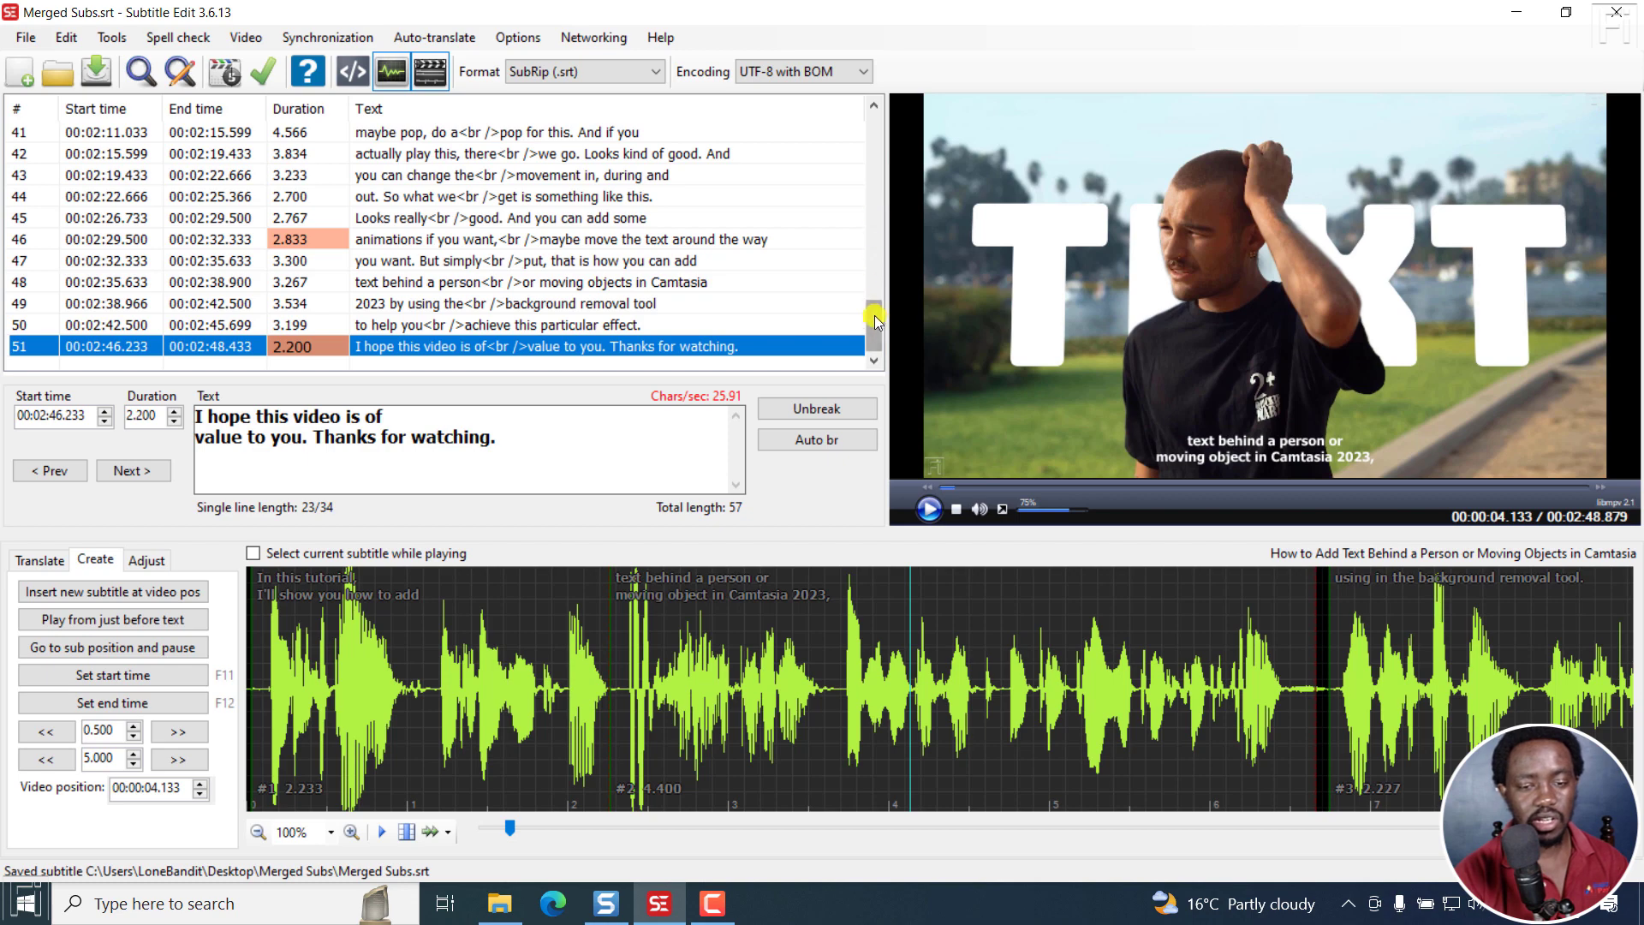
{"action": "left_click_drag", "start_coordinate": [875, 315], "coordinate": [874, 137]}
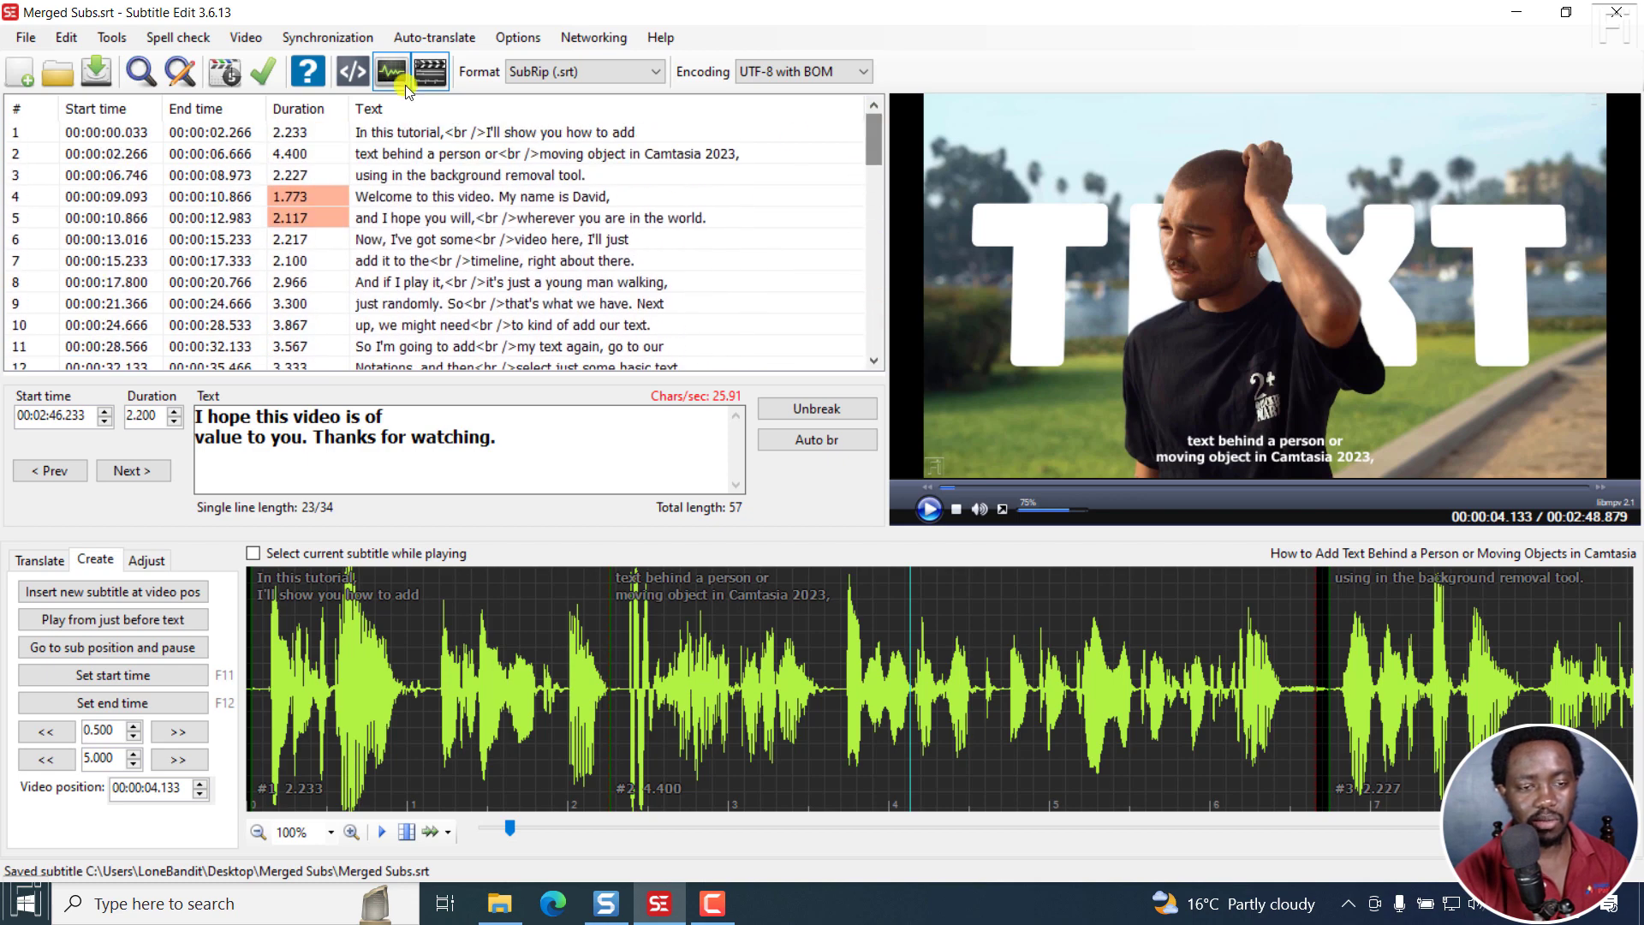
Open the Merged Subs - Chinese file while keeping the current video, and play the video briefly from the start
{"action": "left_click", "coordinate": [25, 38]}
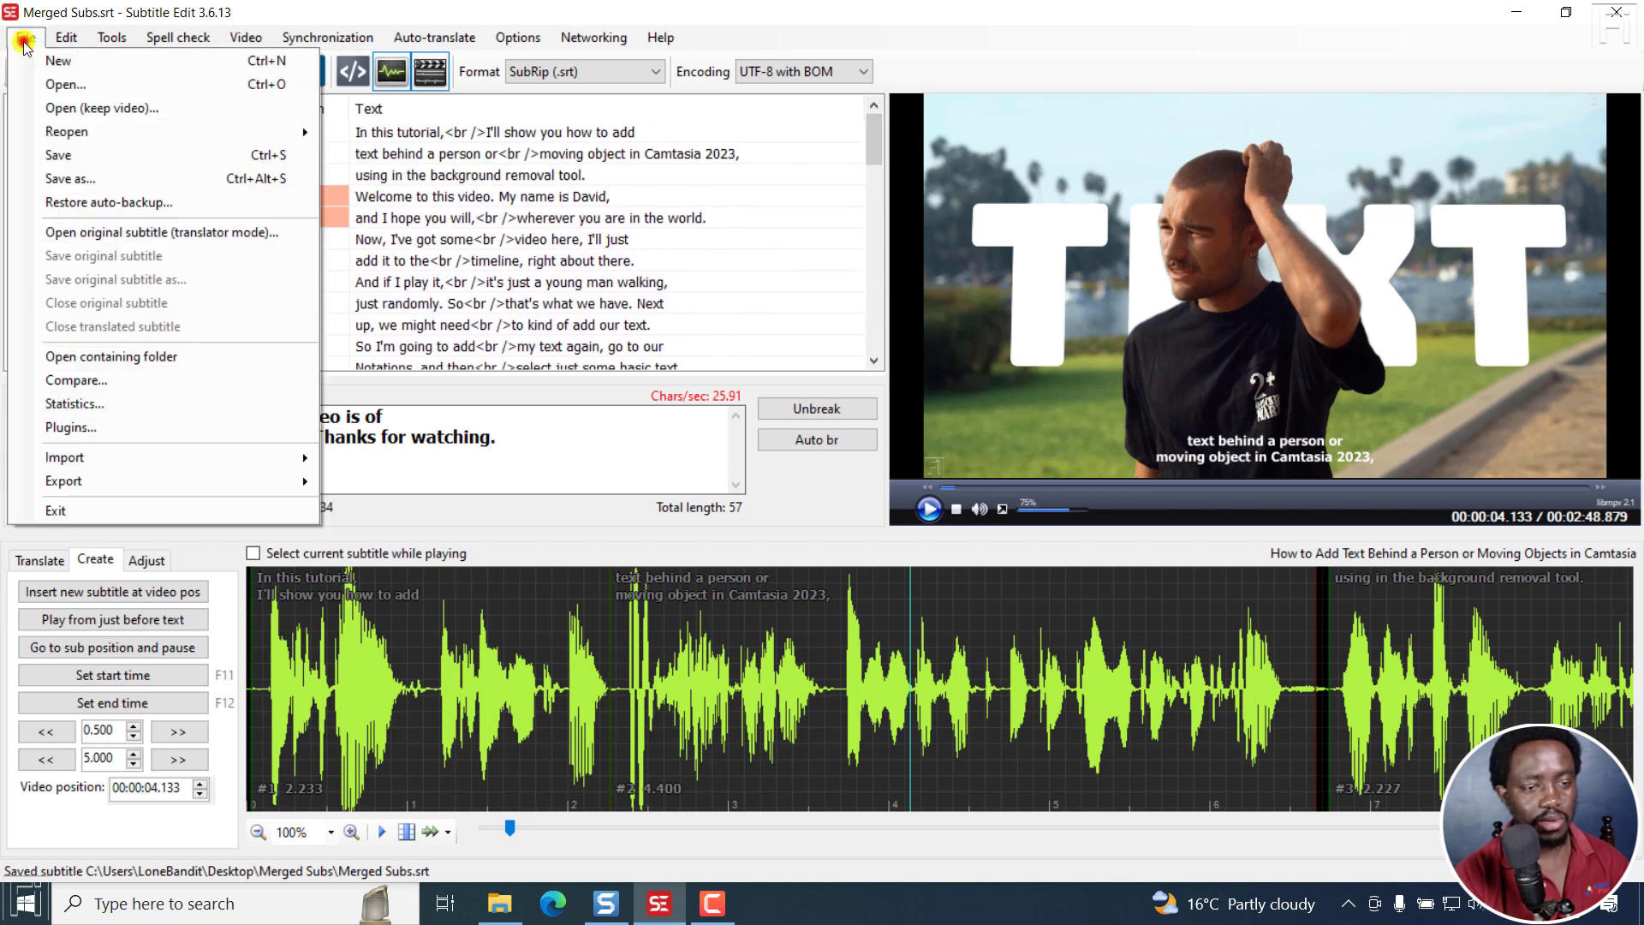
{"action": "left_click", "coordinate": [96, 108]}
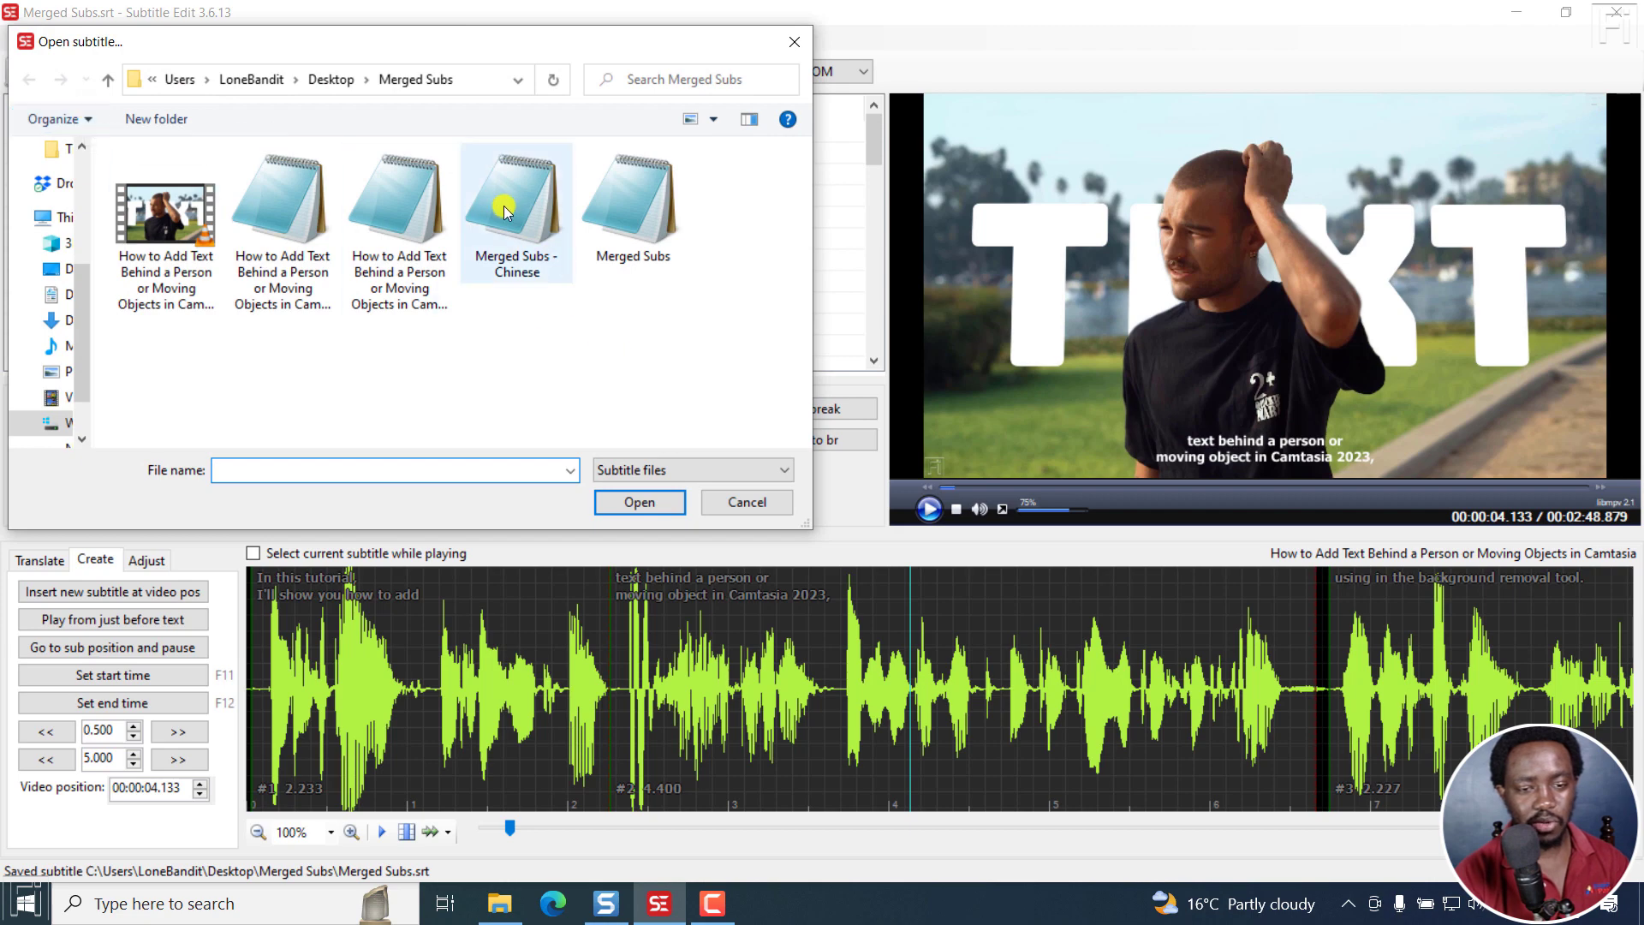
{"action": "left_click", "coordinate": [526, 223]}
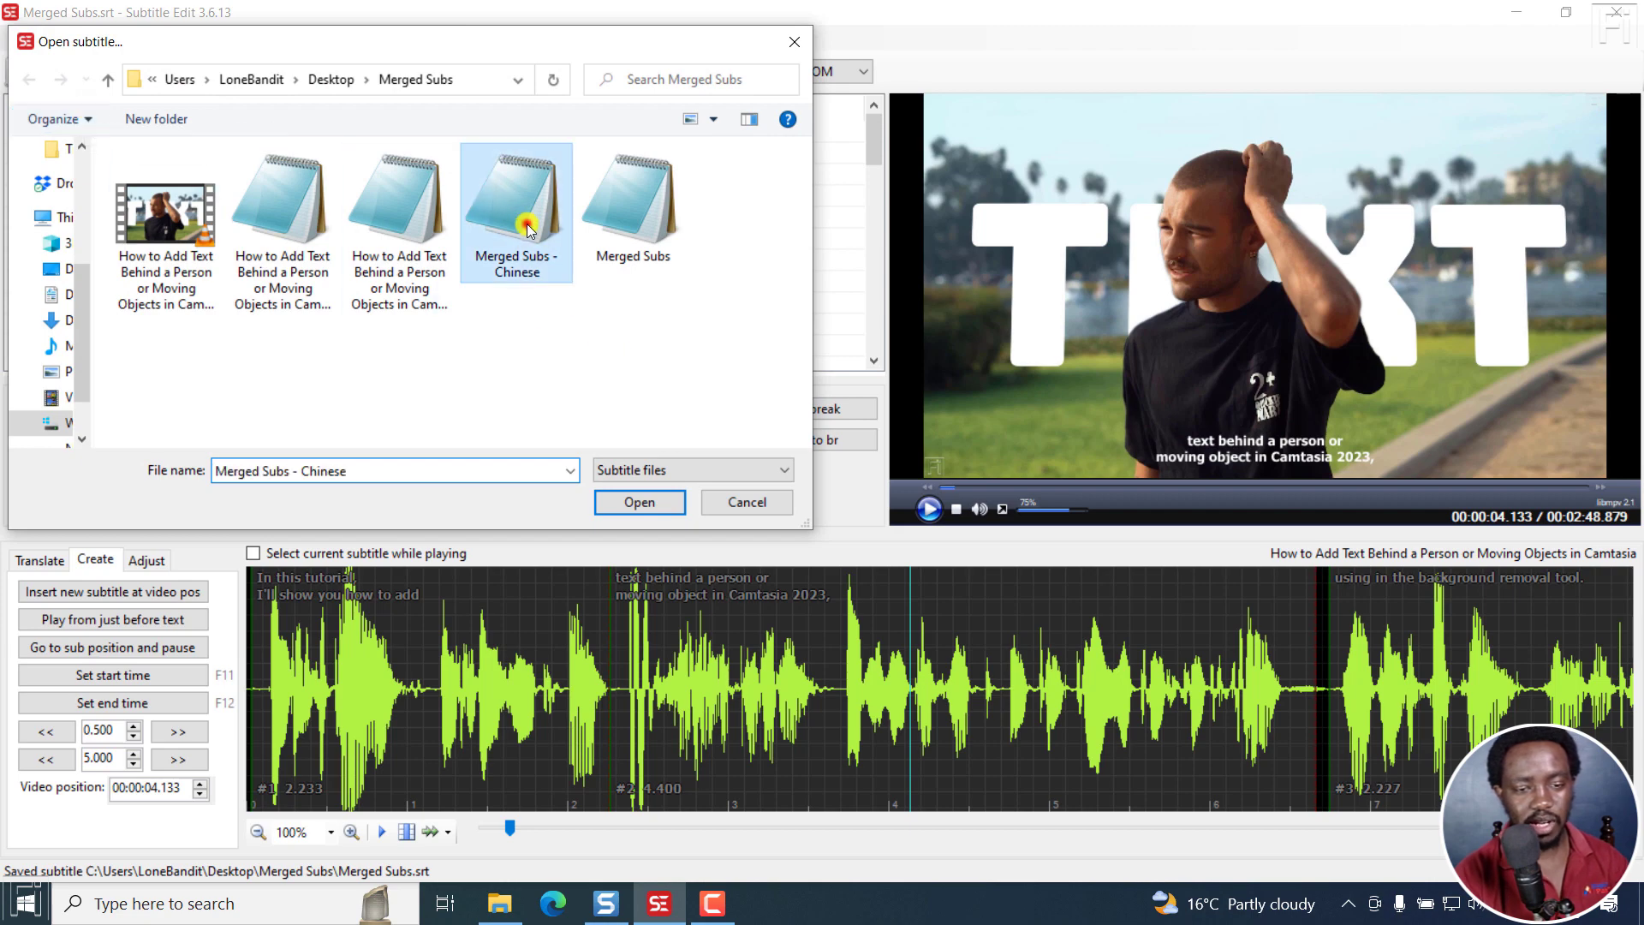
{"action": "left_click", "coordinate": [640, 503]}
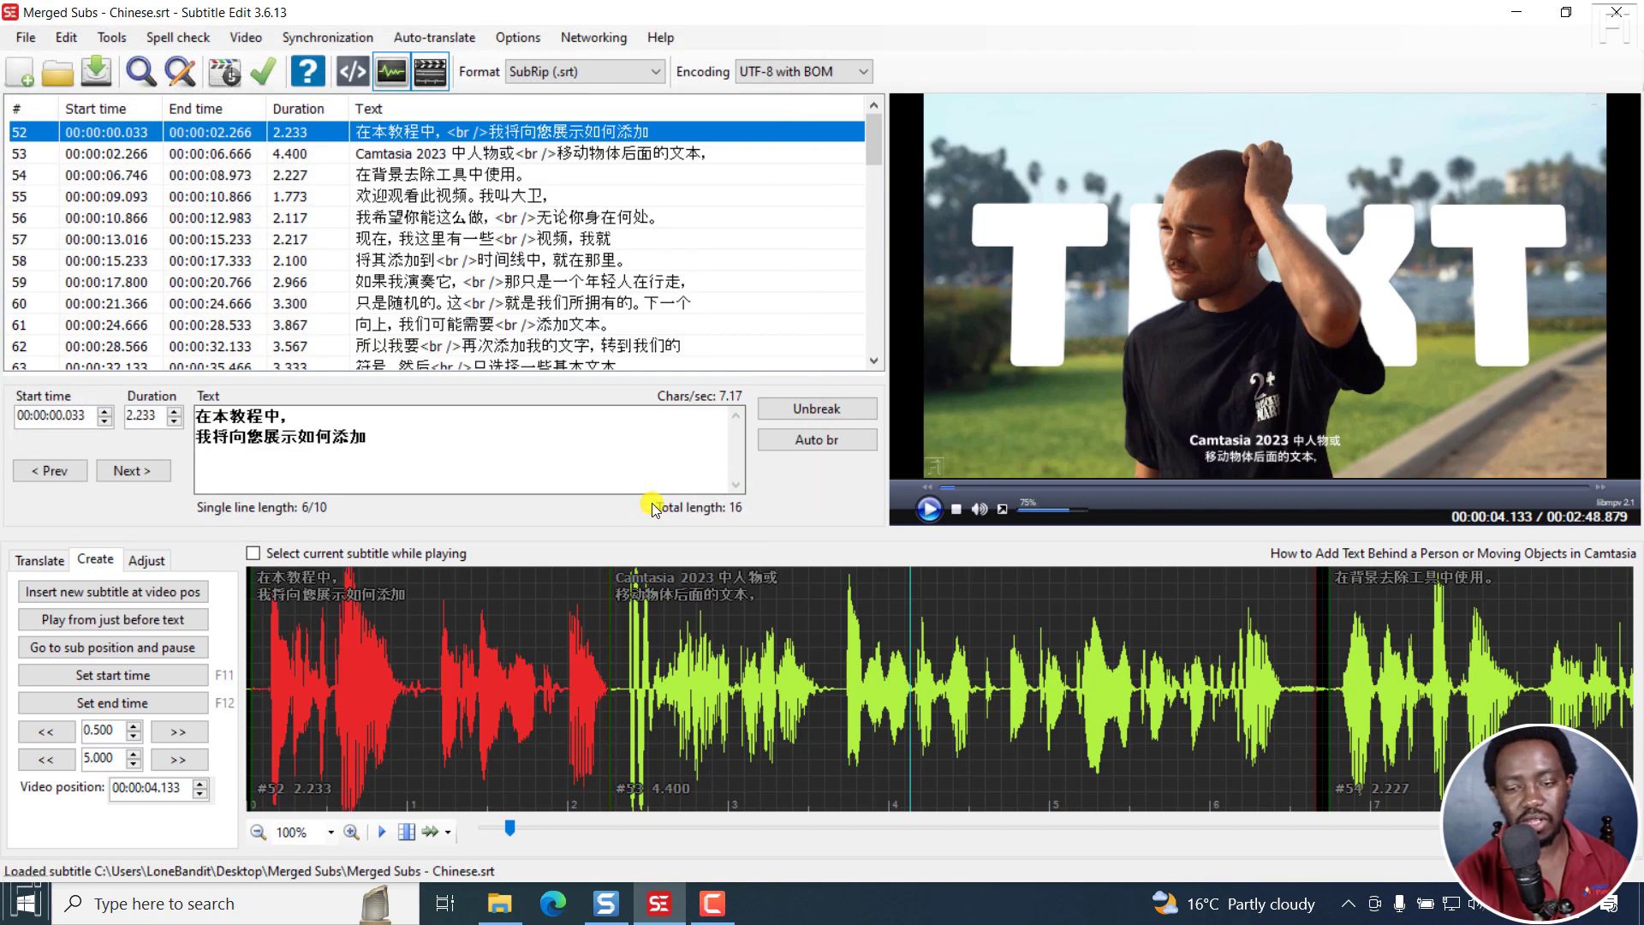
{"action": "left_click", "coordinate": [957, 510]}
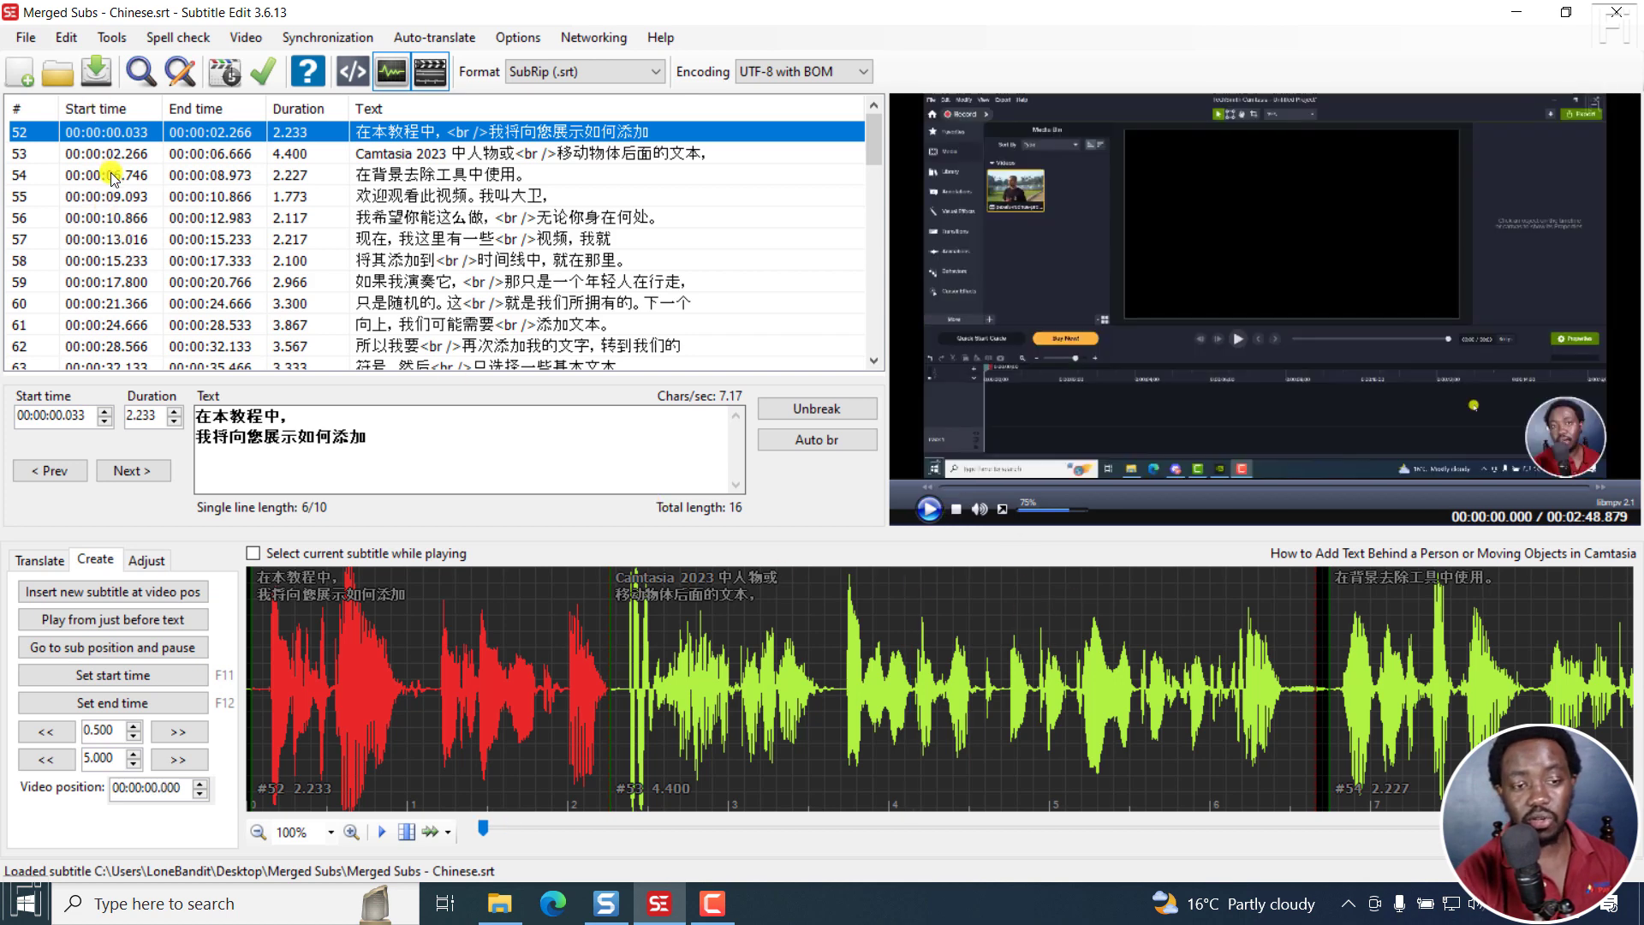
{"action": "key", "text": "space"}
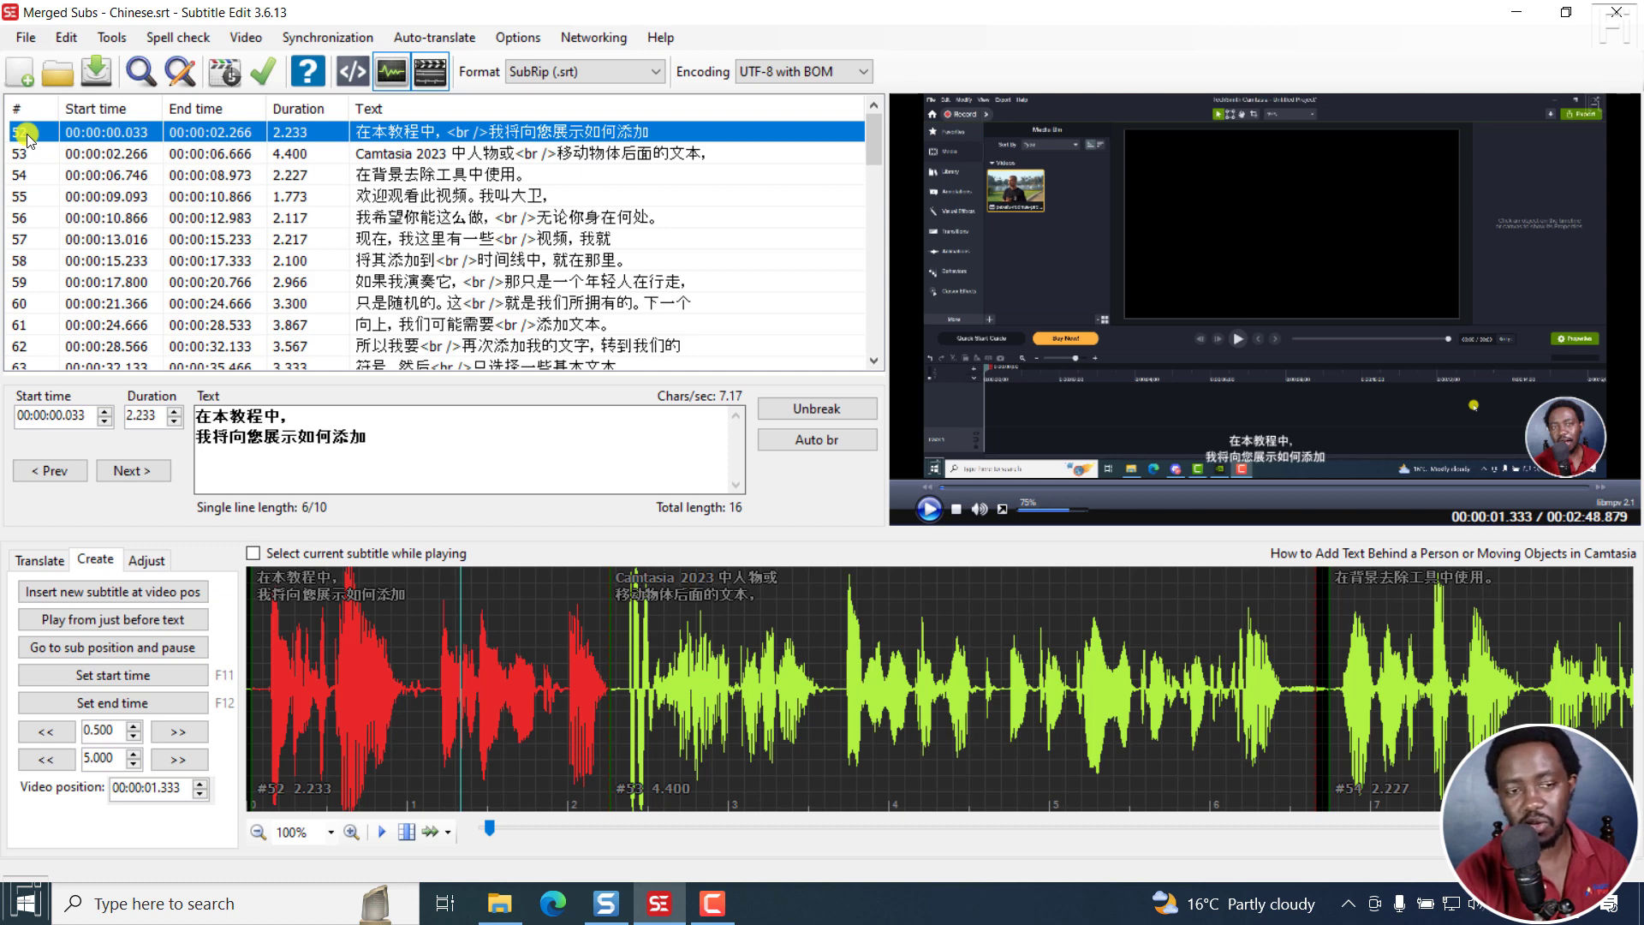
Renumber the Chinese subtitle lines starting from 1, check the numbering through the last line, and save the file
{"action": "left_click", "coordinate": [112, 39]}
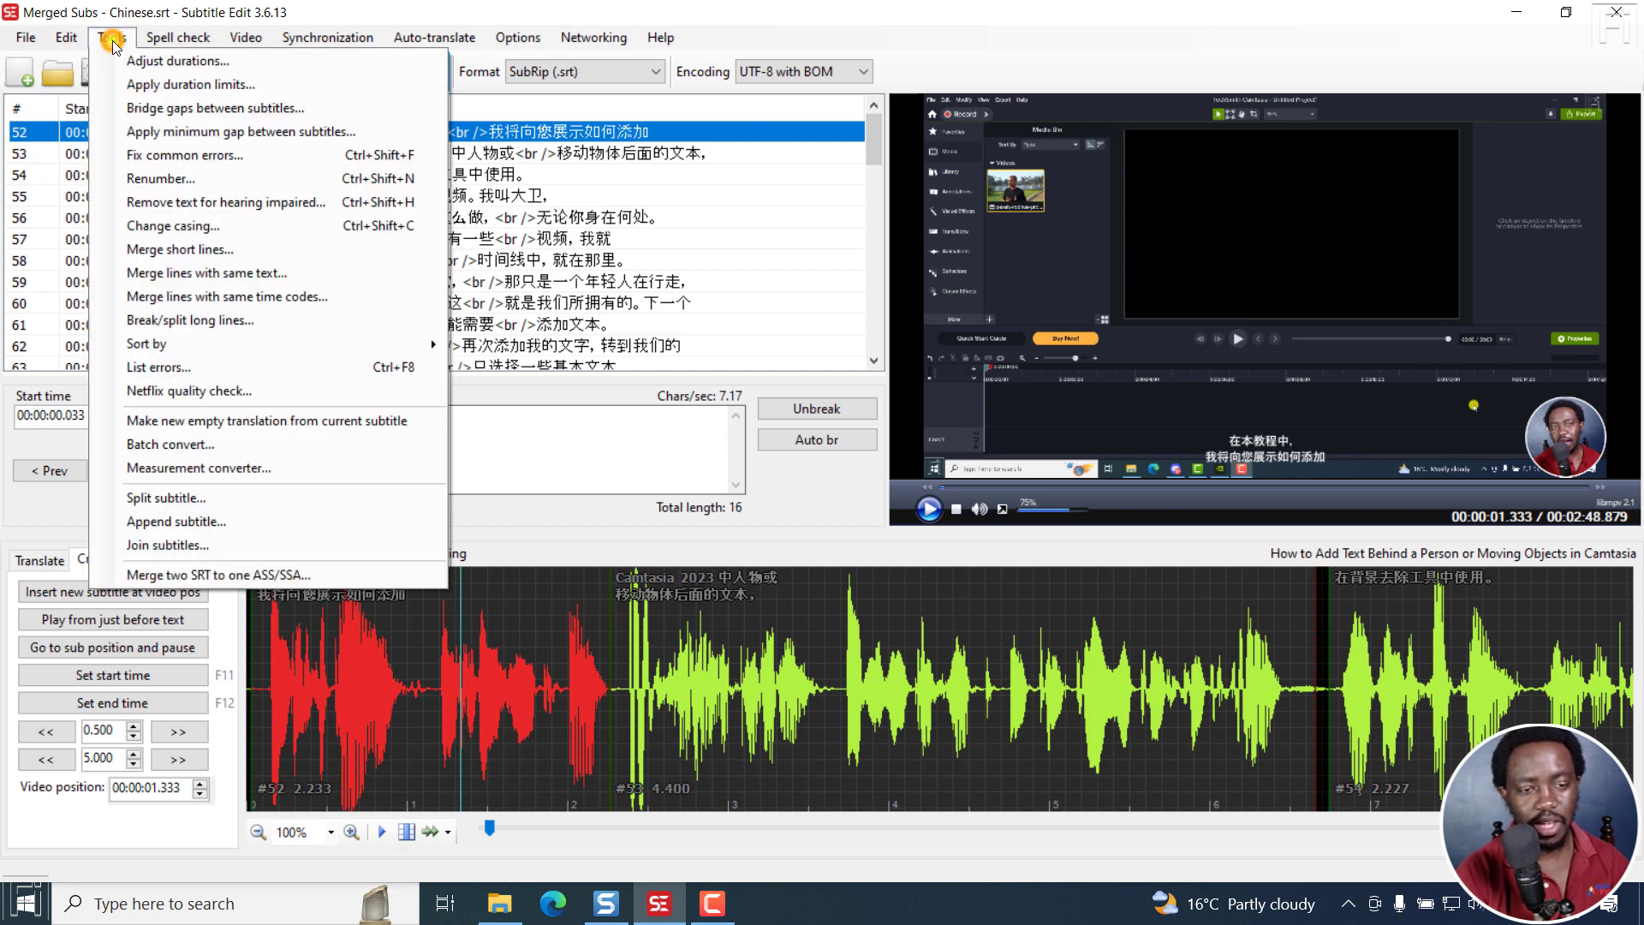
{"action": "left_click", "coordinate": [186, 180]}
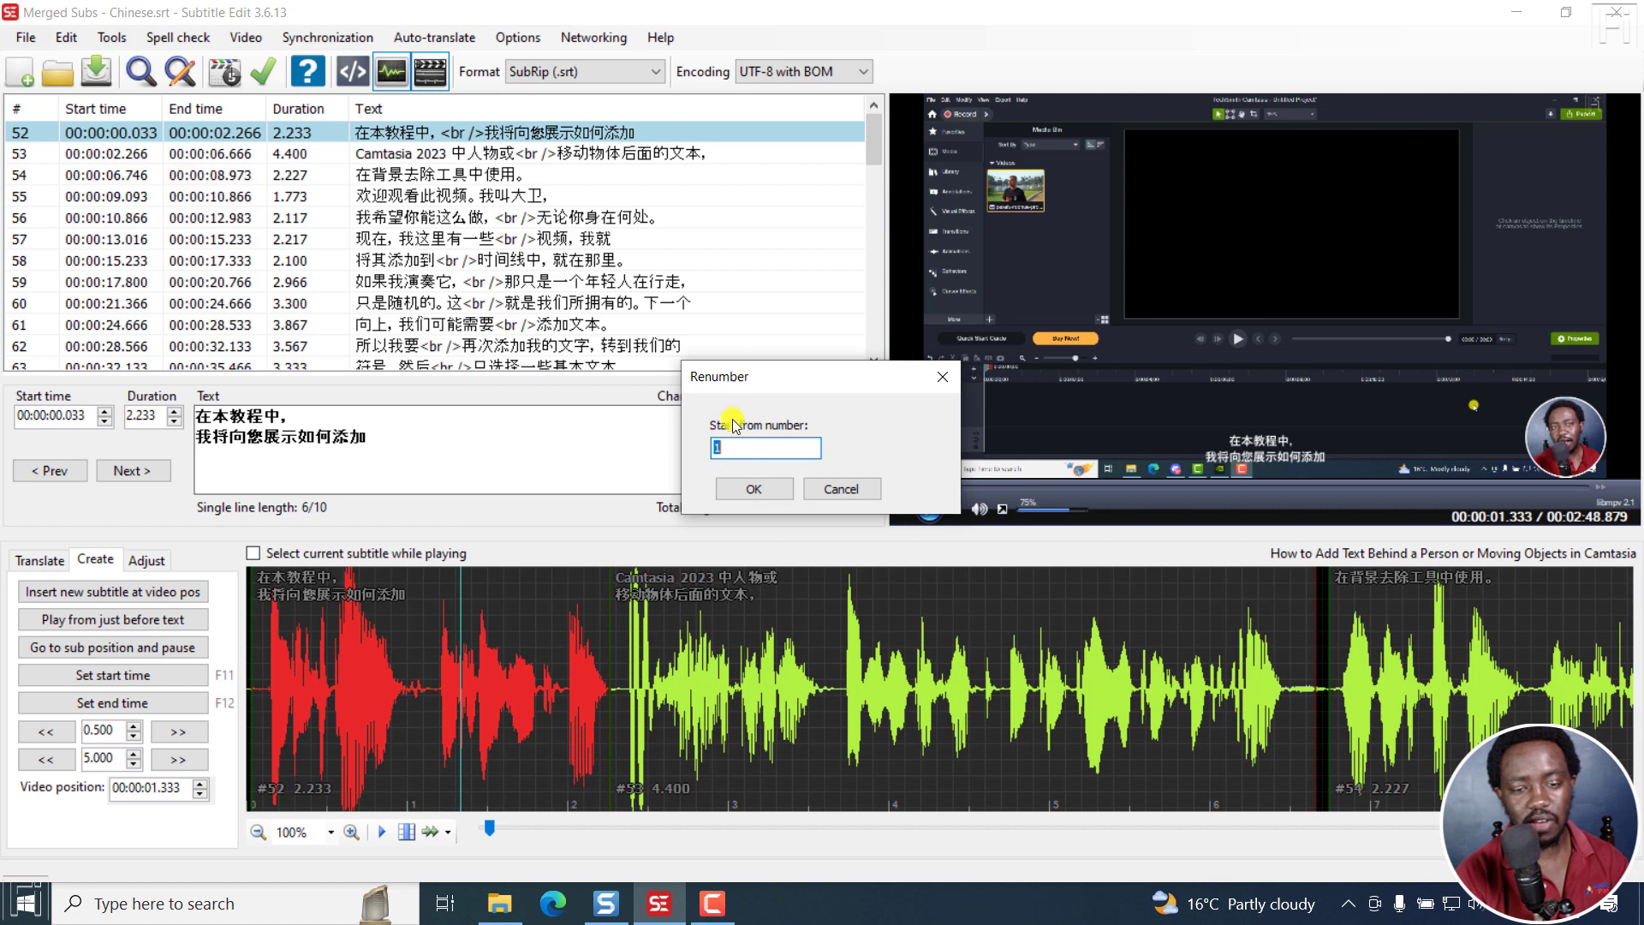
{"action": "left_click", "coordinate": [752, 489]}
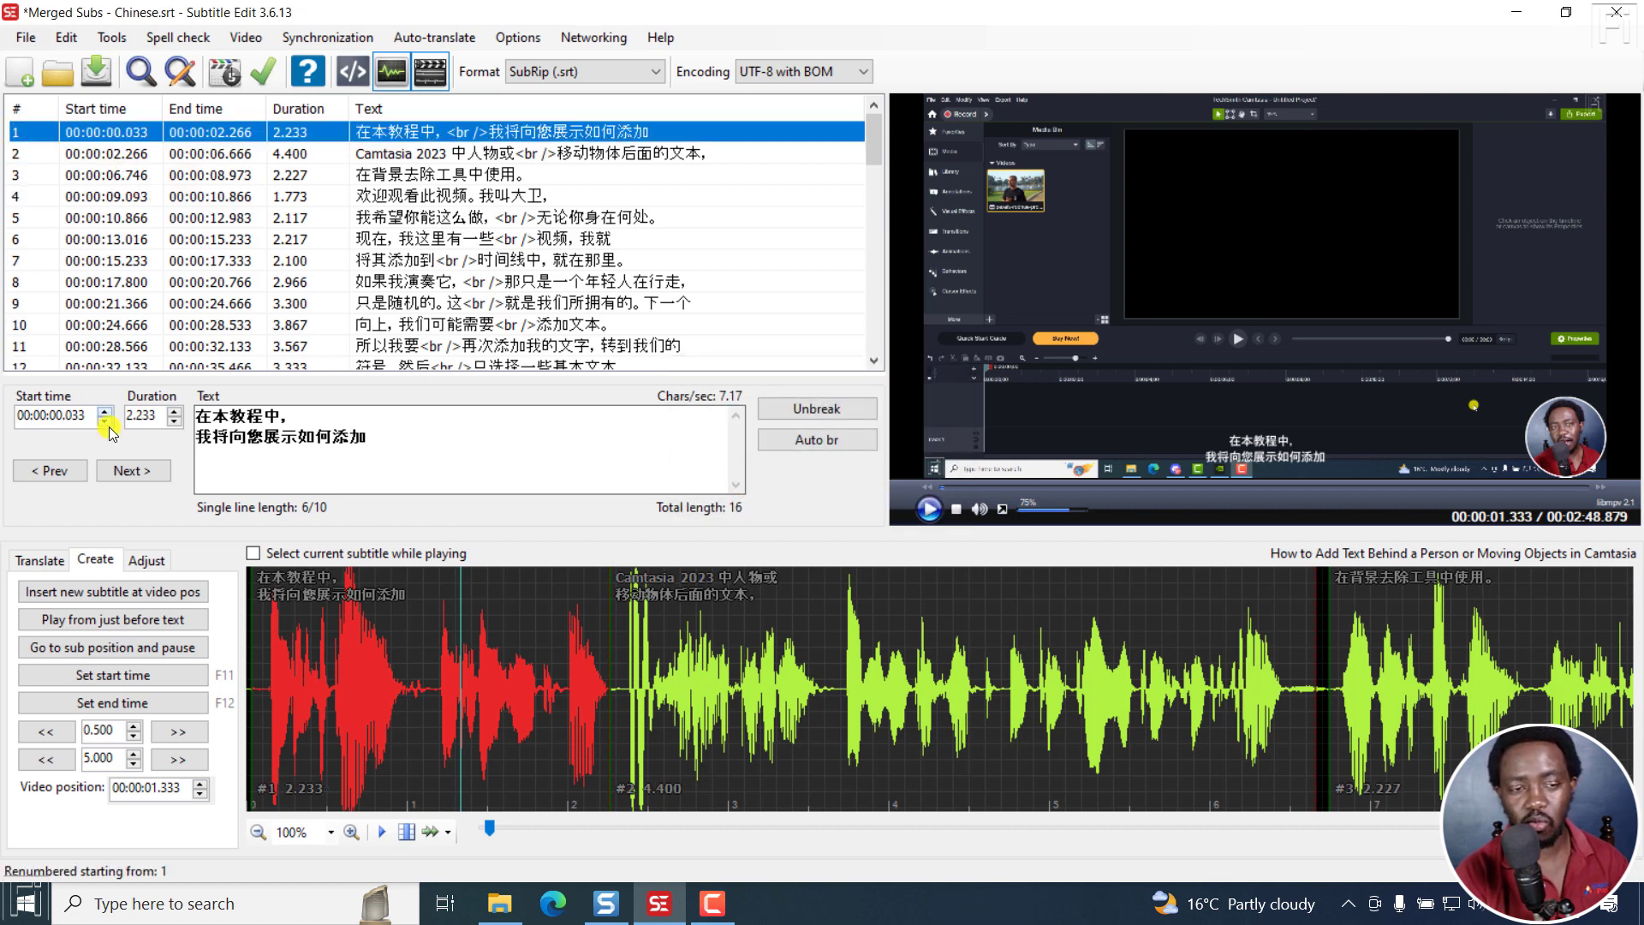
{"action": "left_click_drag", "start_coordinate": [868, 129], "coordinate": [884, 386]}
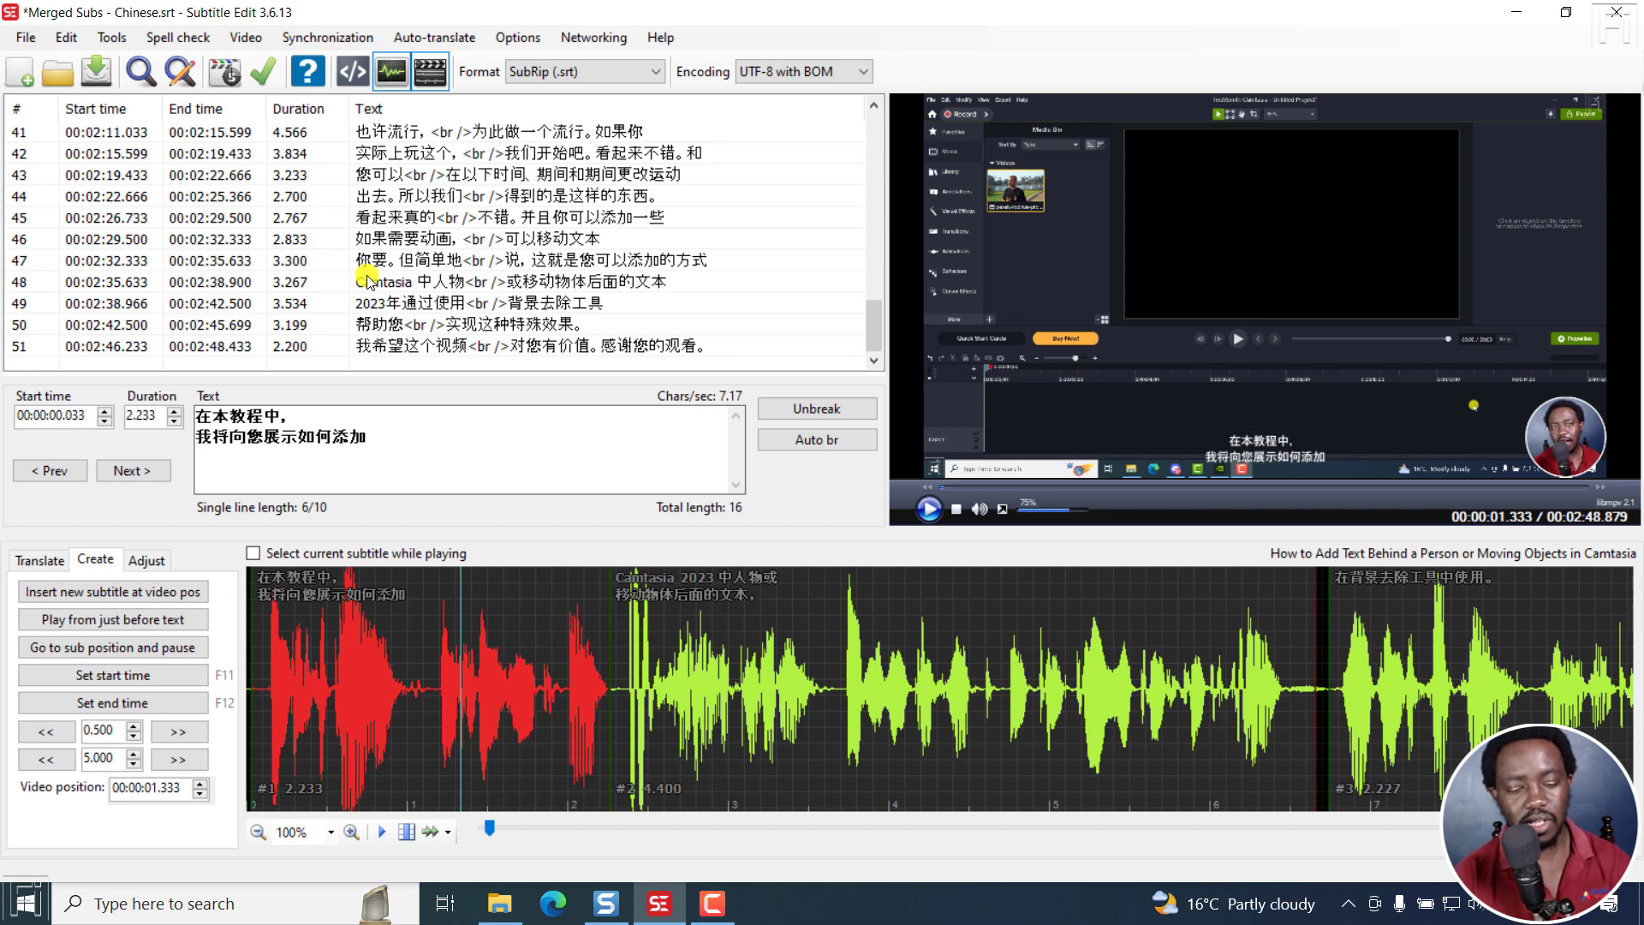
{"action": "key", "text": "ctrl+s"}
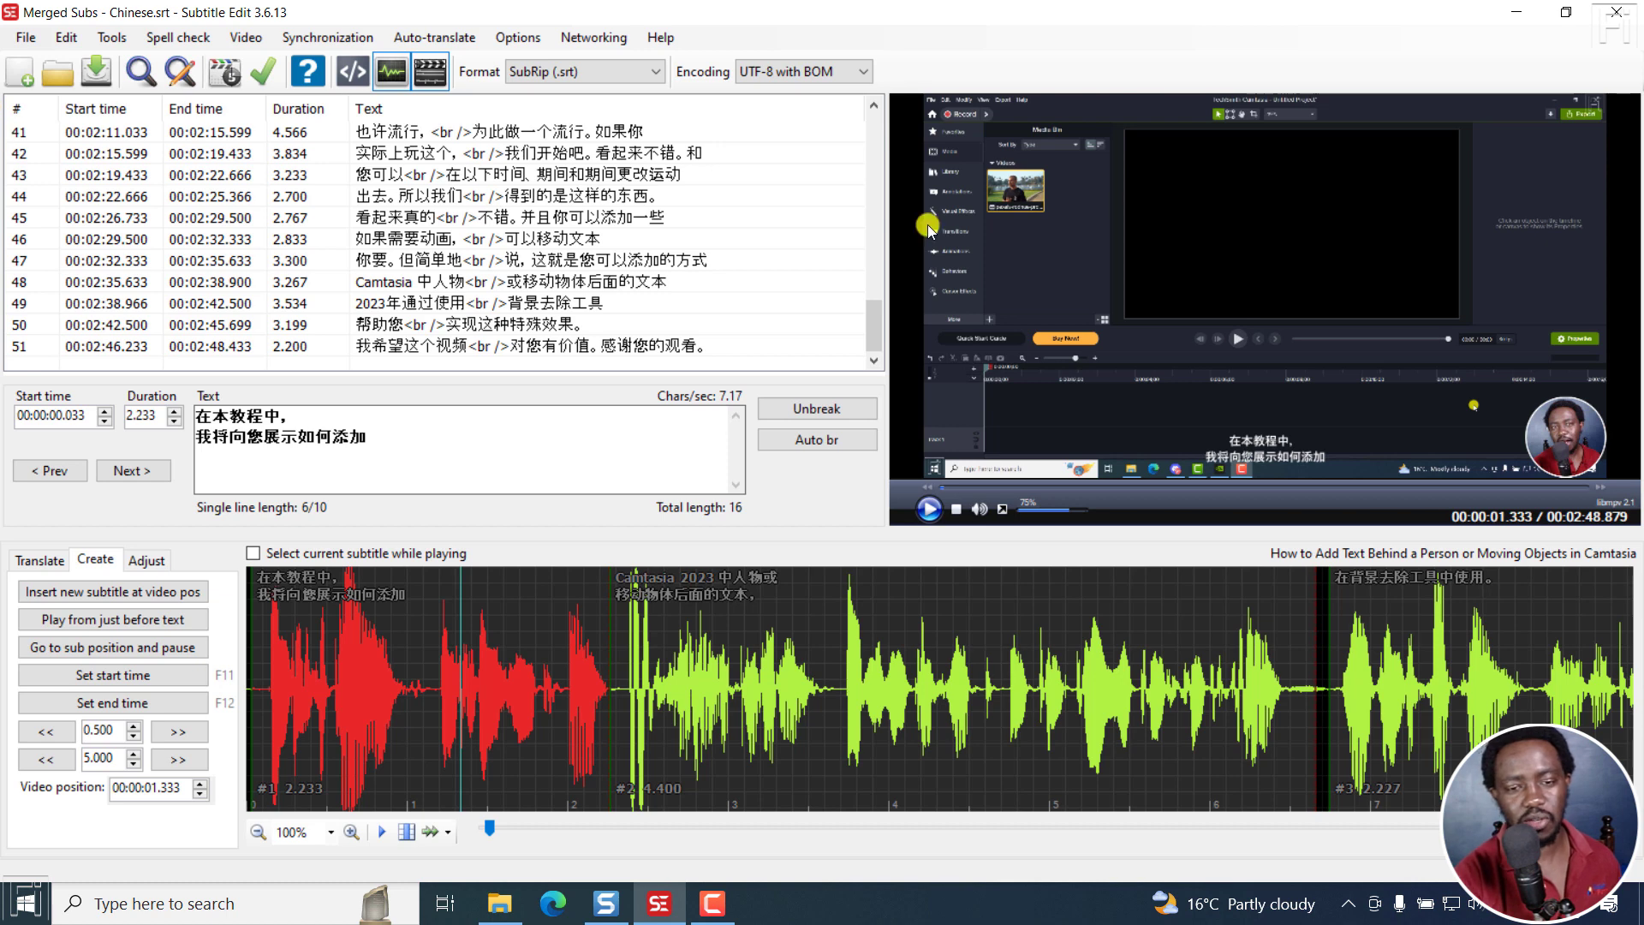
{"action": "left_click_drag", "start_coordinate": [874, 311], "coordinate": [875, 128]}
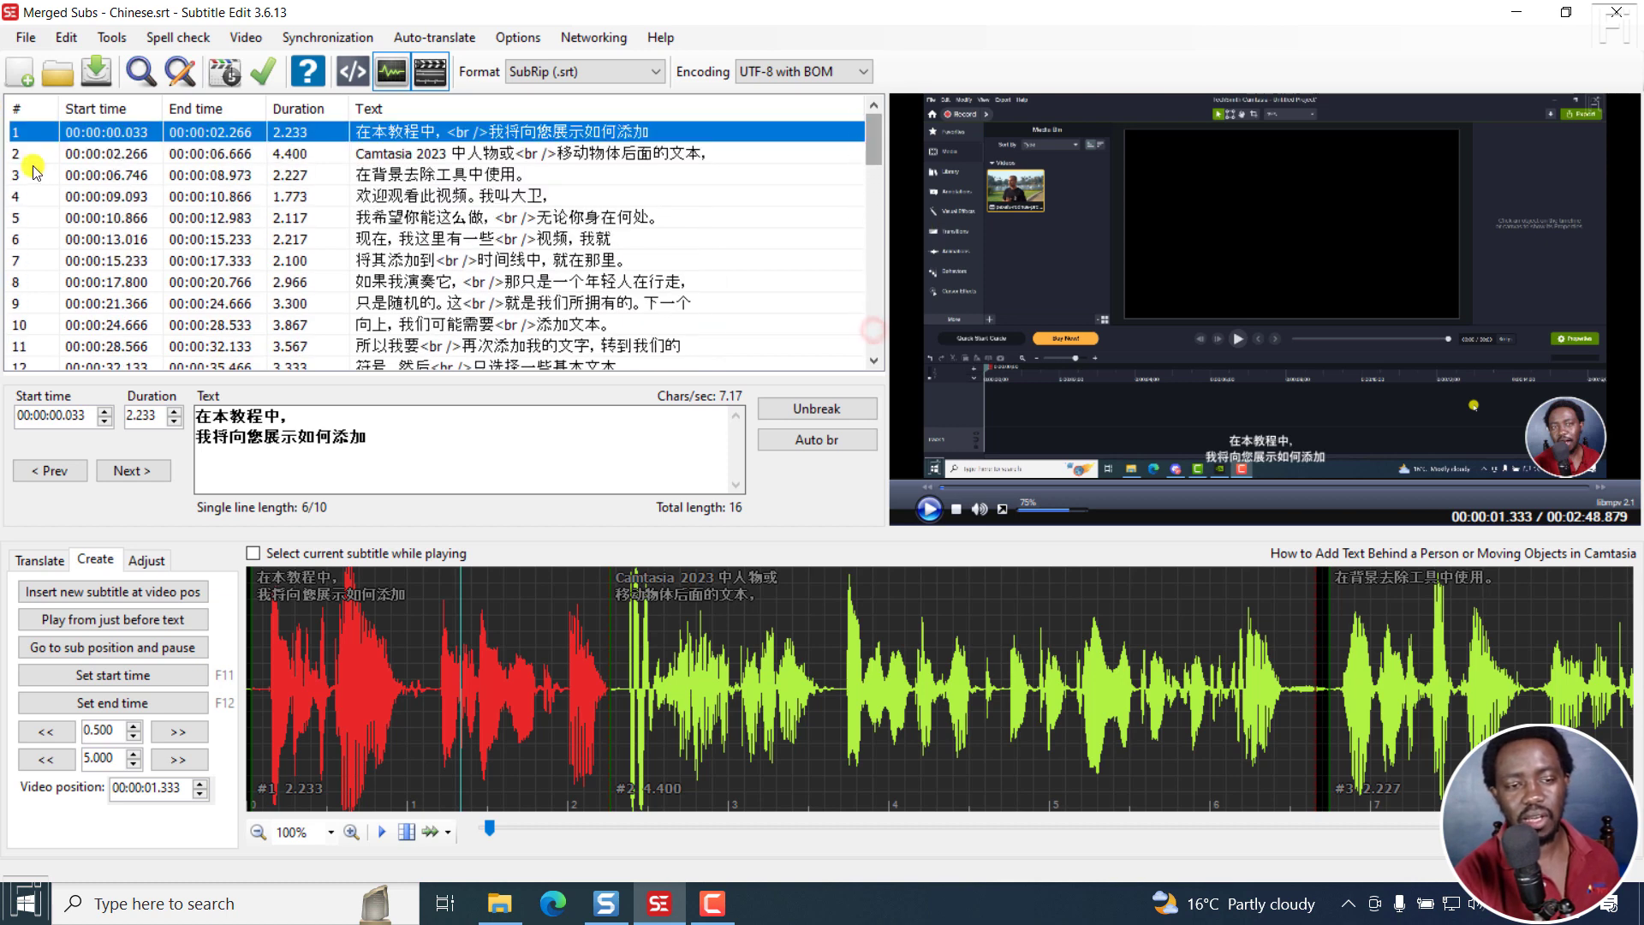